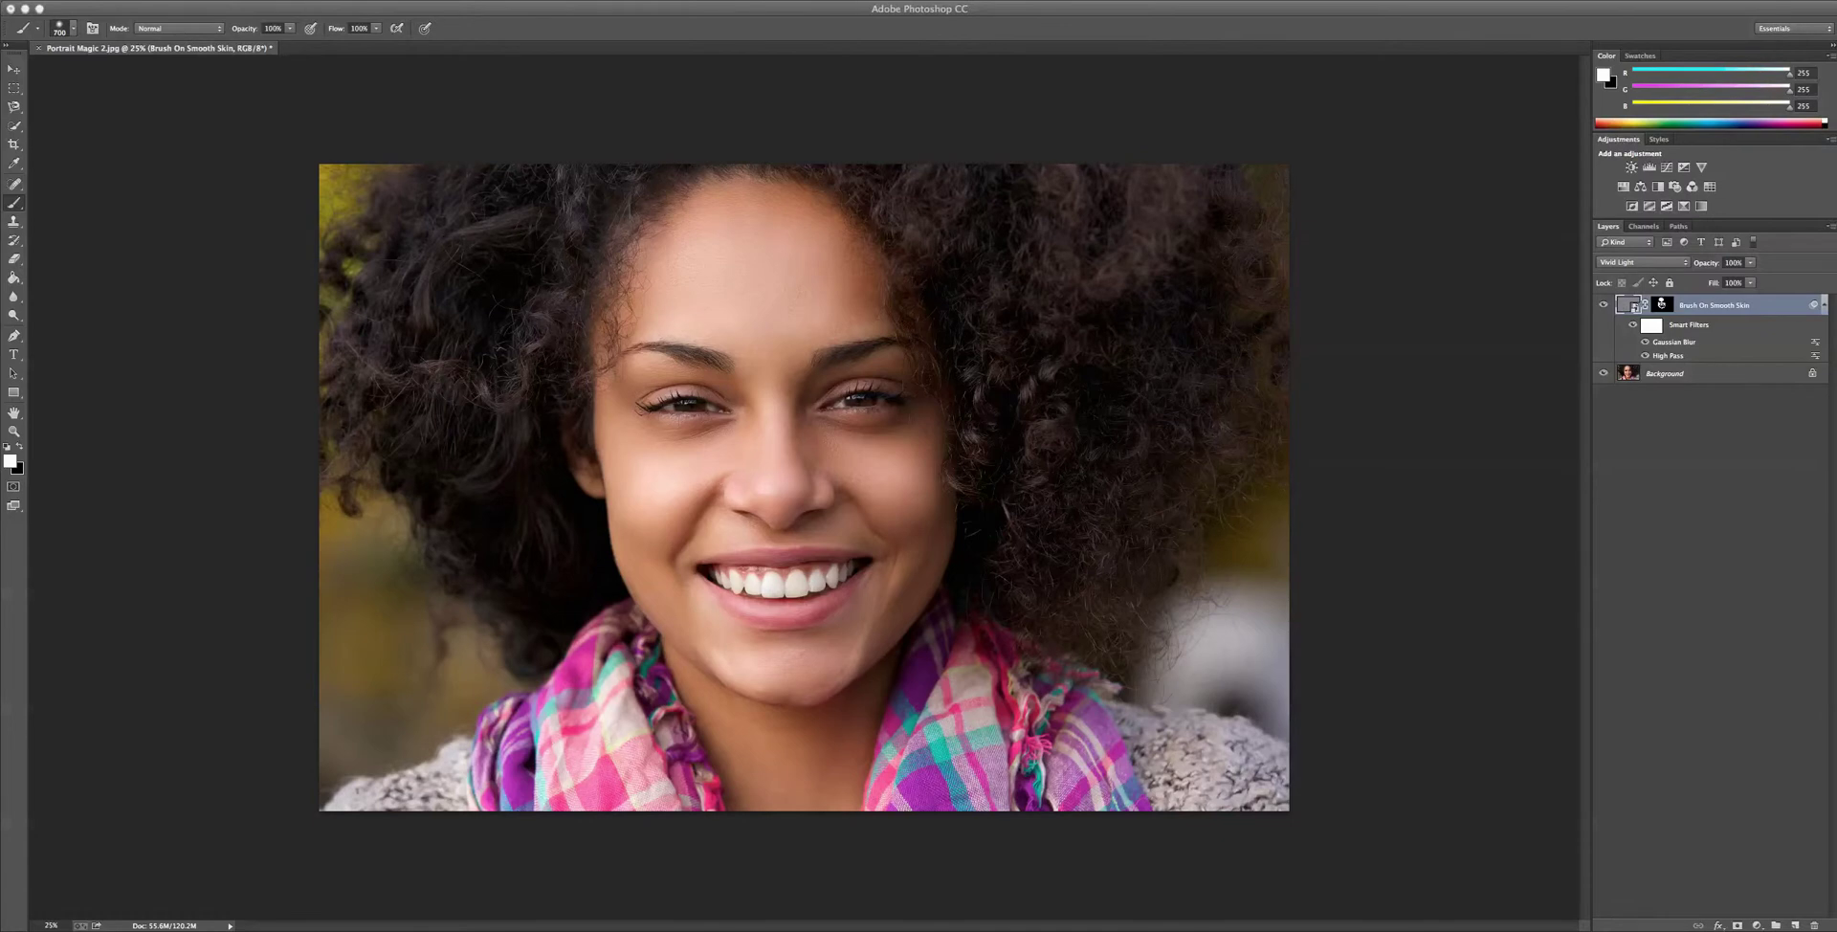
Show the Actions panel, expand the Portrait Magic Skin set and select the Bright & Even action
{"action": "key", "text": "alt+F9"}
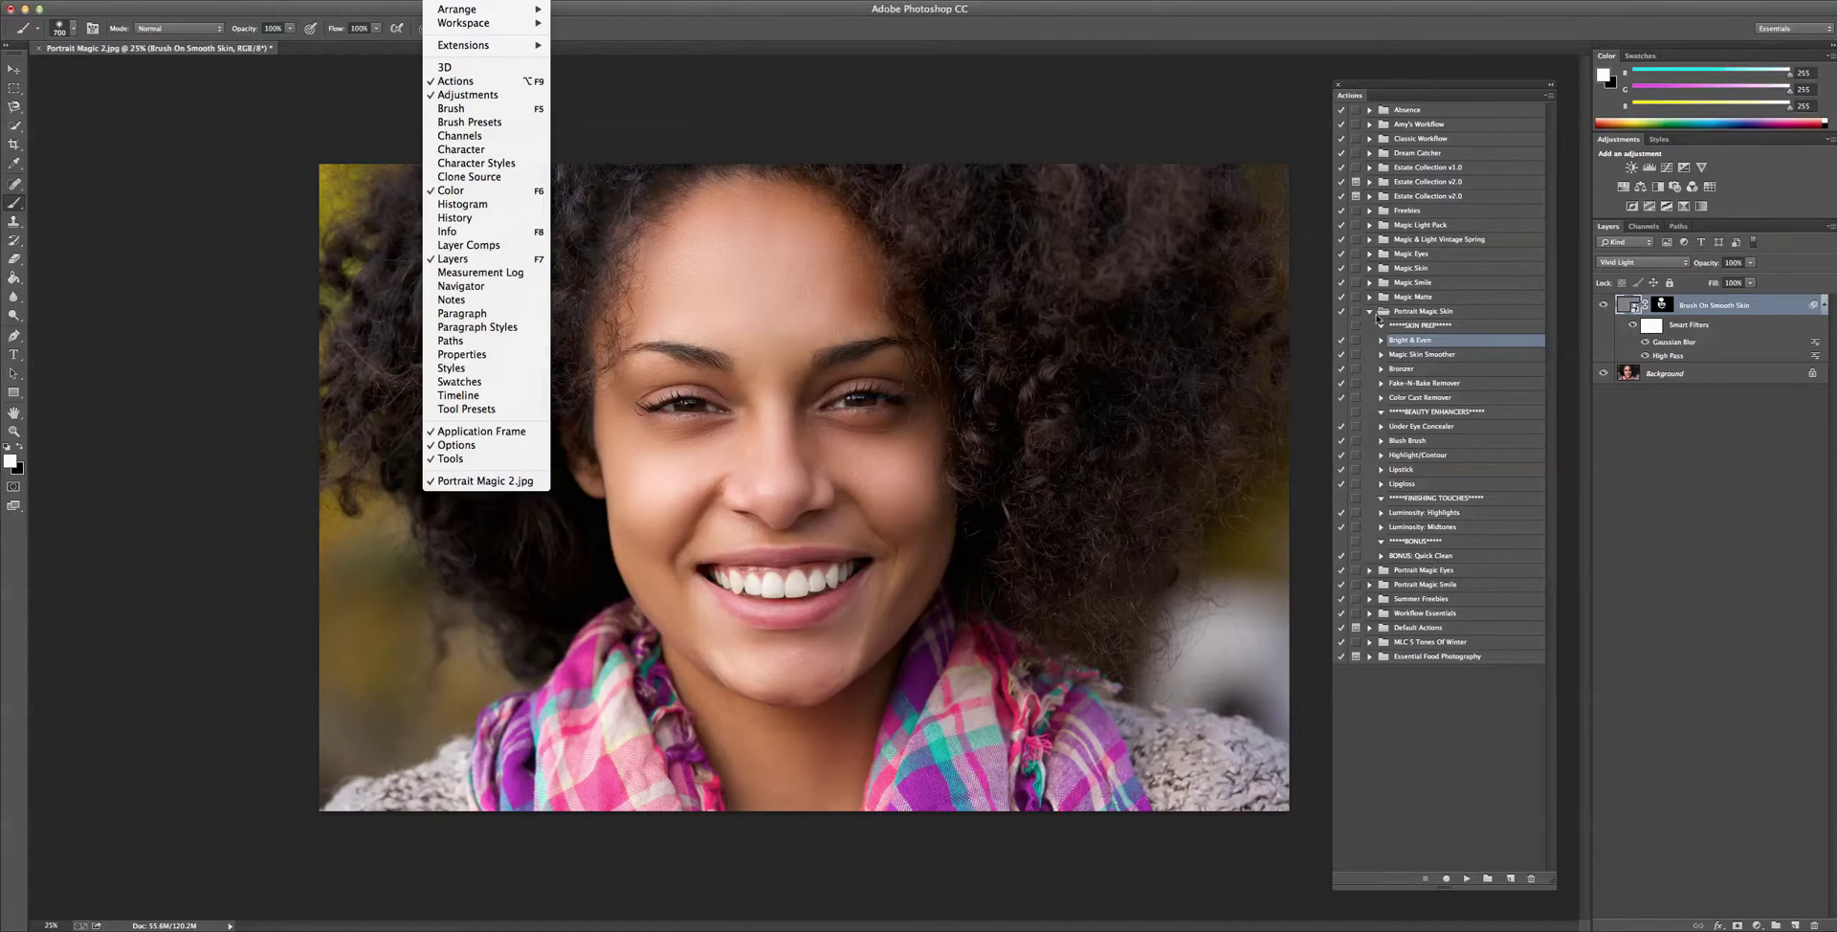
{"action": "left_click", "coordinate": [1462, 317]}
{"action": "left_click", "coordinate": [1464, 315]}
{"action": "left_click", "coordinate": [1417, 356]}
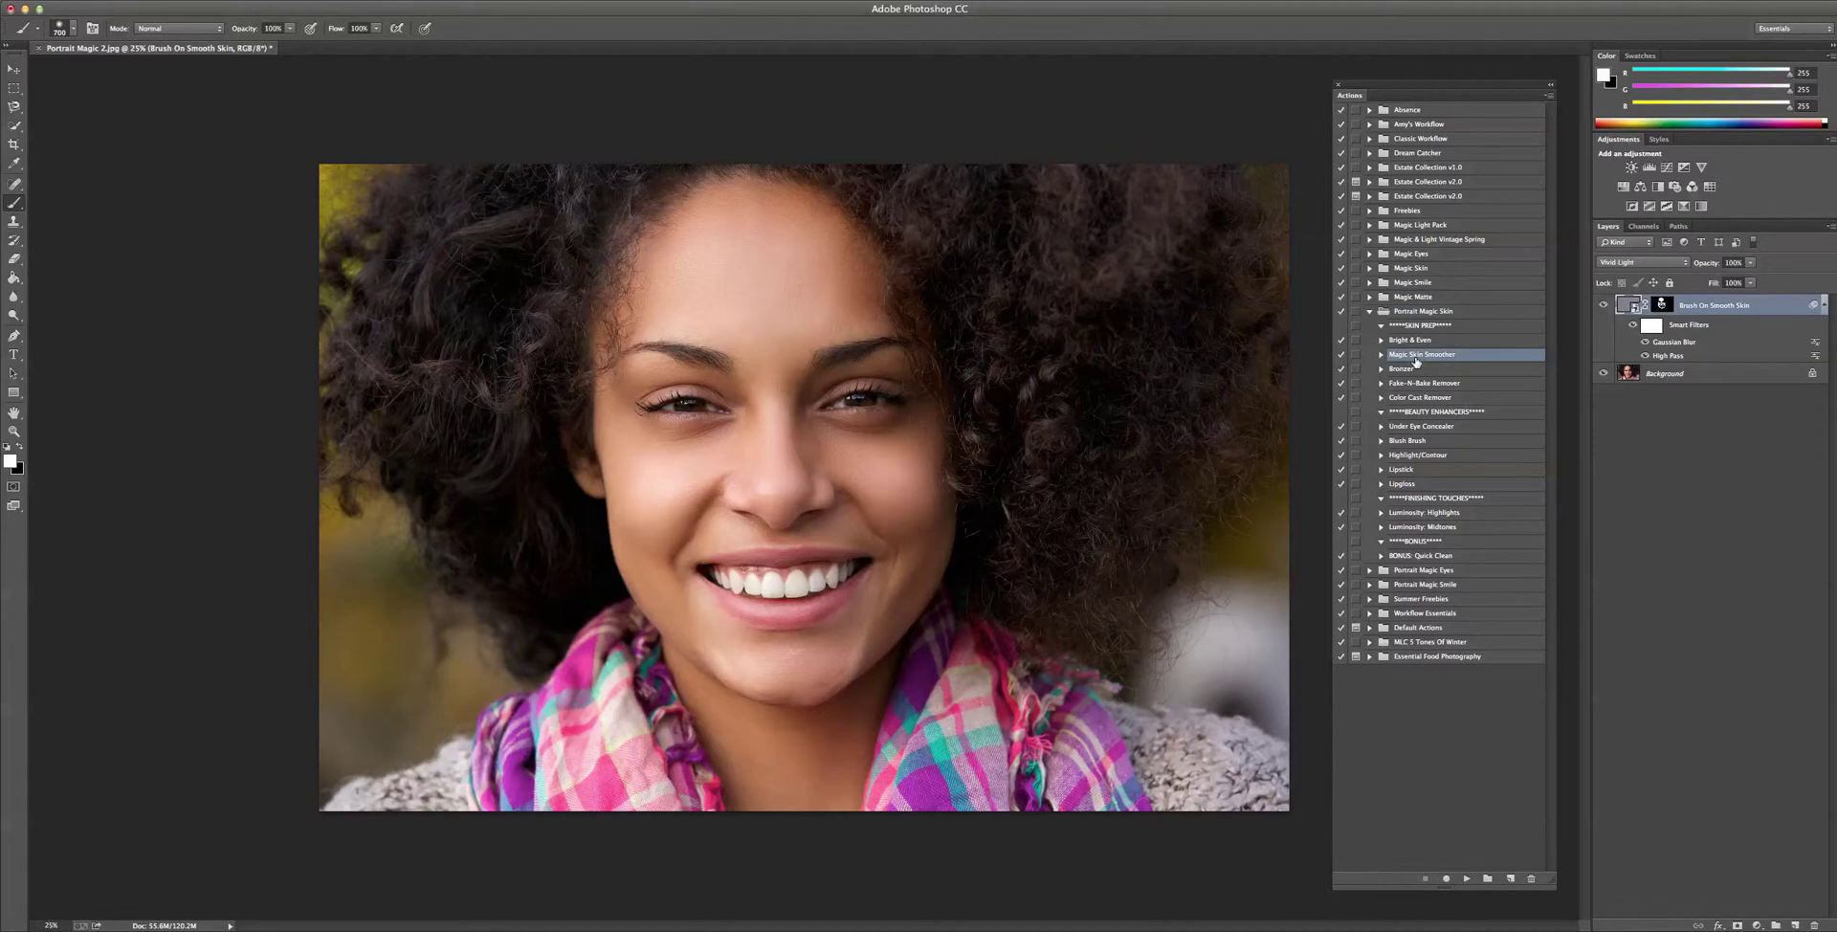
{"action": "left_click", "coordinate": [1414, 341]}
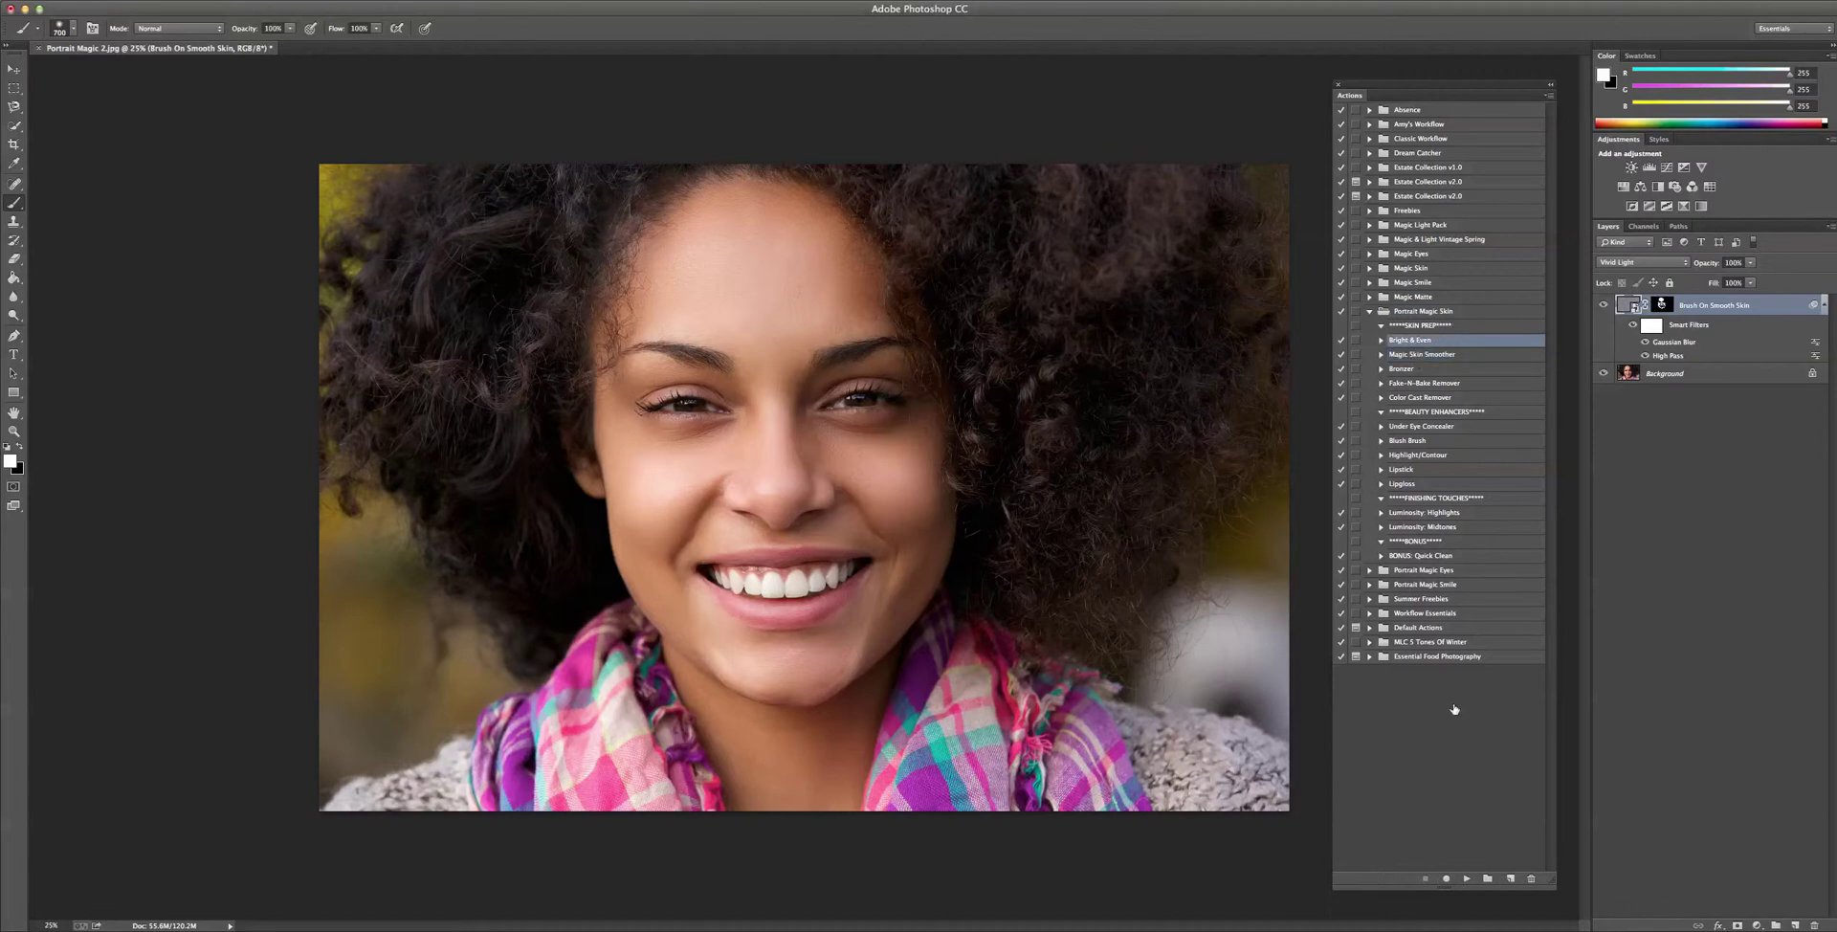
Run Bright & Even, then paint its mask over forehead and cheek at 38% brush opacity
{"action": "left_click", "coordinate": [1467, 879]}
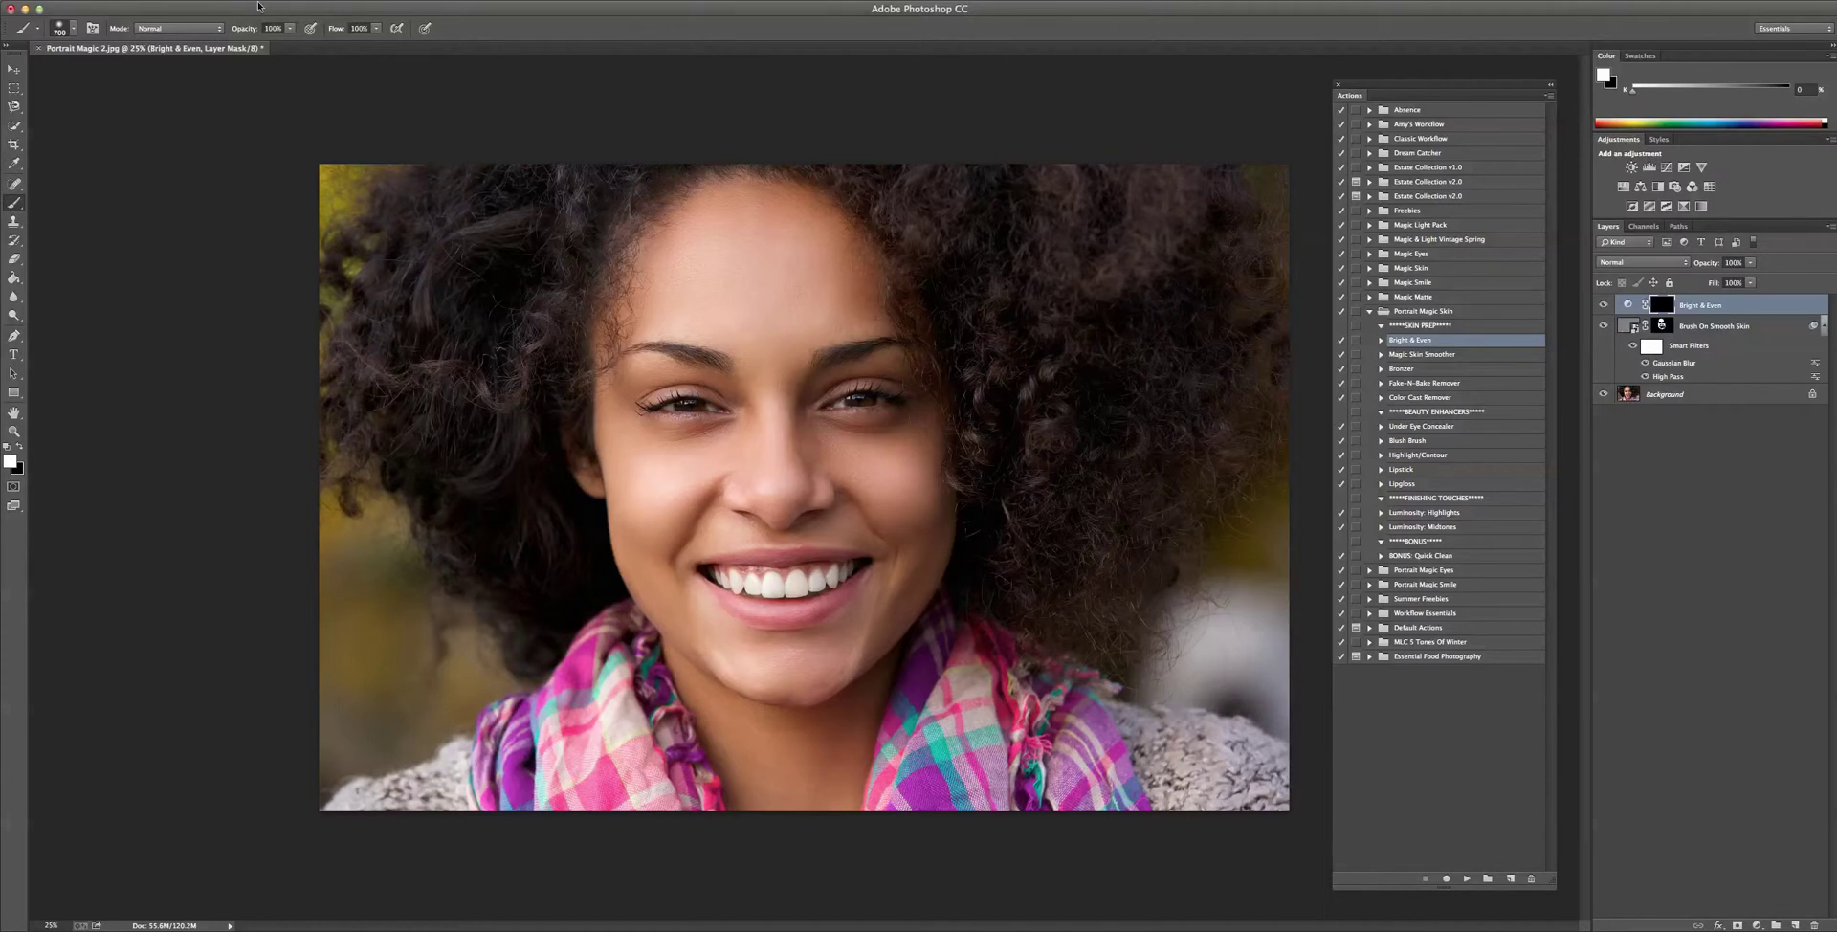
{"action": "mouse_move", "coordinate": [290, 28]}
{"action": "left_mouse_down"}
{"action": "mouse_move", "coordinate": [292, 44]}
{"action": "mouse_move", "coordinate": [237, 50]}
{"action": "left_mouse_up"}
{"action": "left_click_drag", "start_coordinate": [779, 246], "coordinate": [873, 313]}
Toggle the Bright & Even and retouching layers to compare before and after
{"action": "left_click", "coordinate": [1602, 307]}
{"action": "left_click", "coordinate": [1602, 307]}
{"action": "left_click", "coordinate": [1602, 308]}
{"action": "left_click", "coordinate": [1603, 307]}
{"action": "left_click", "coordinate": [1603, 396], "text": "alt"}
{"action": "left_click", "coordinate": [1603, 395], "text": "alt"}
Run the Under Eye Concealer action, then target the Eye #1 layer's mask and colour fill
{"action": "left_click", "coordinate": [1444, 427]}
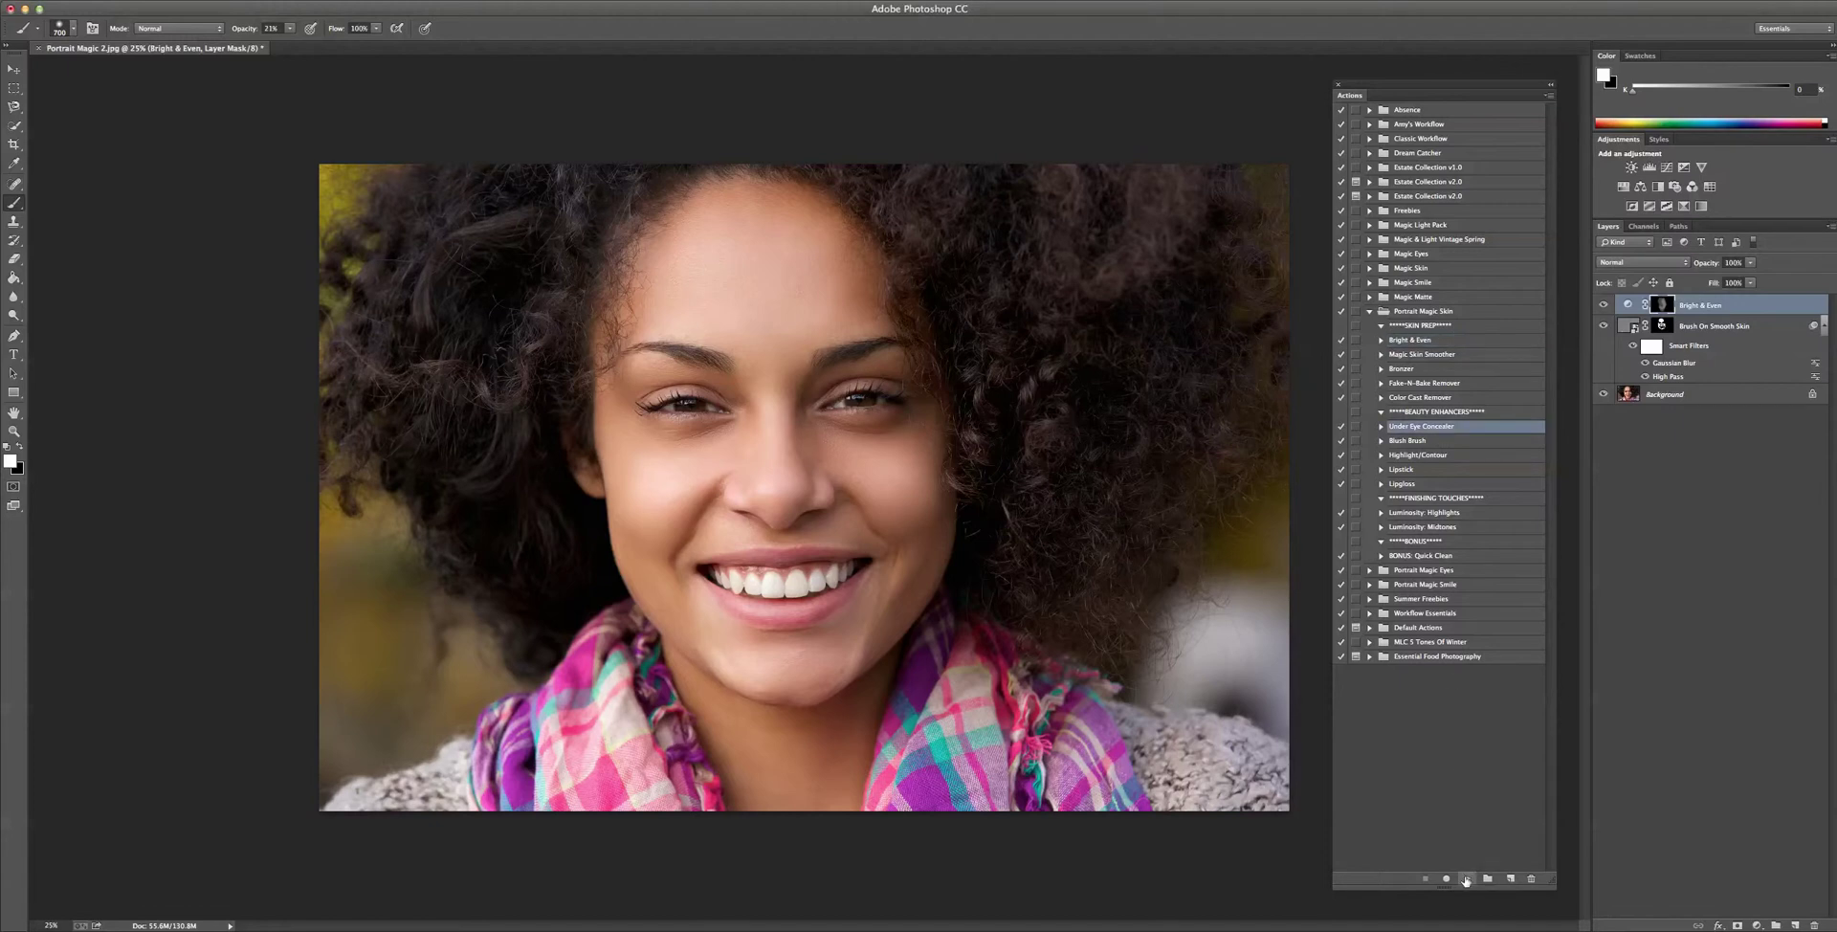
{"action": "left_click", "coordinate": [1465, 878]}
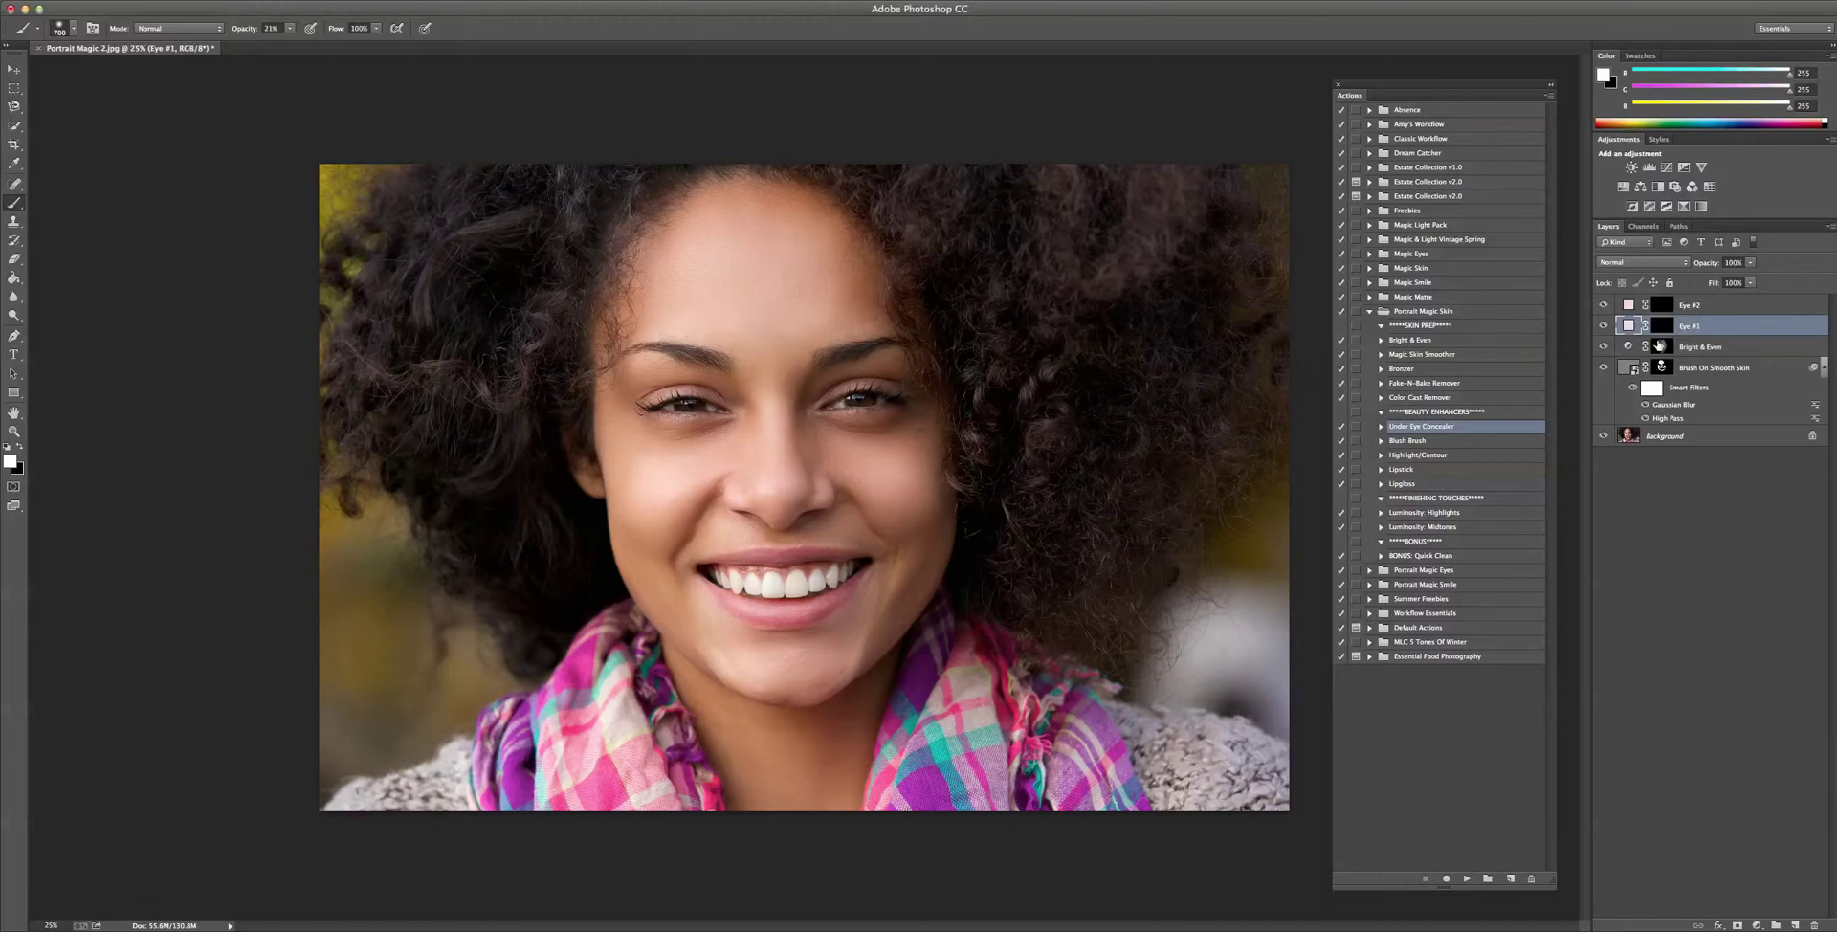
{"action": "left_click", "coordinate": [1663, 328]}
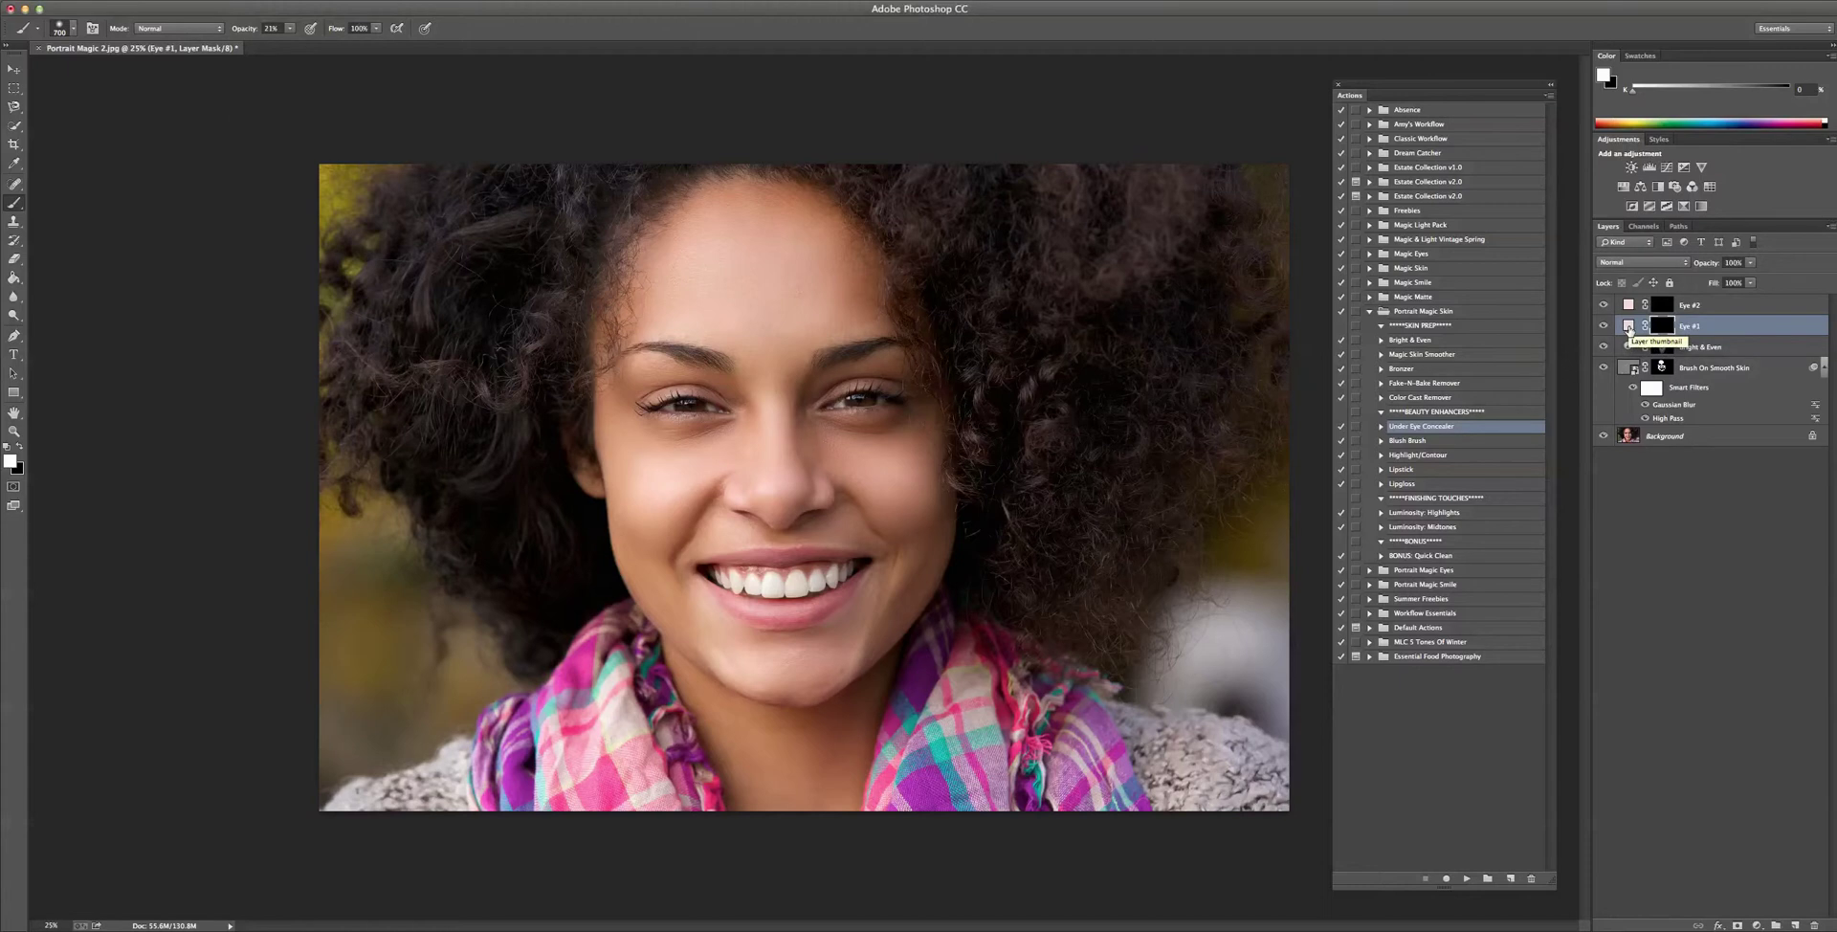
{"action": "left_click", "coordinate": [1630, 329]}
{"action": "double_click", "coordinate": [1630, 330]}
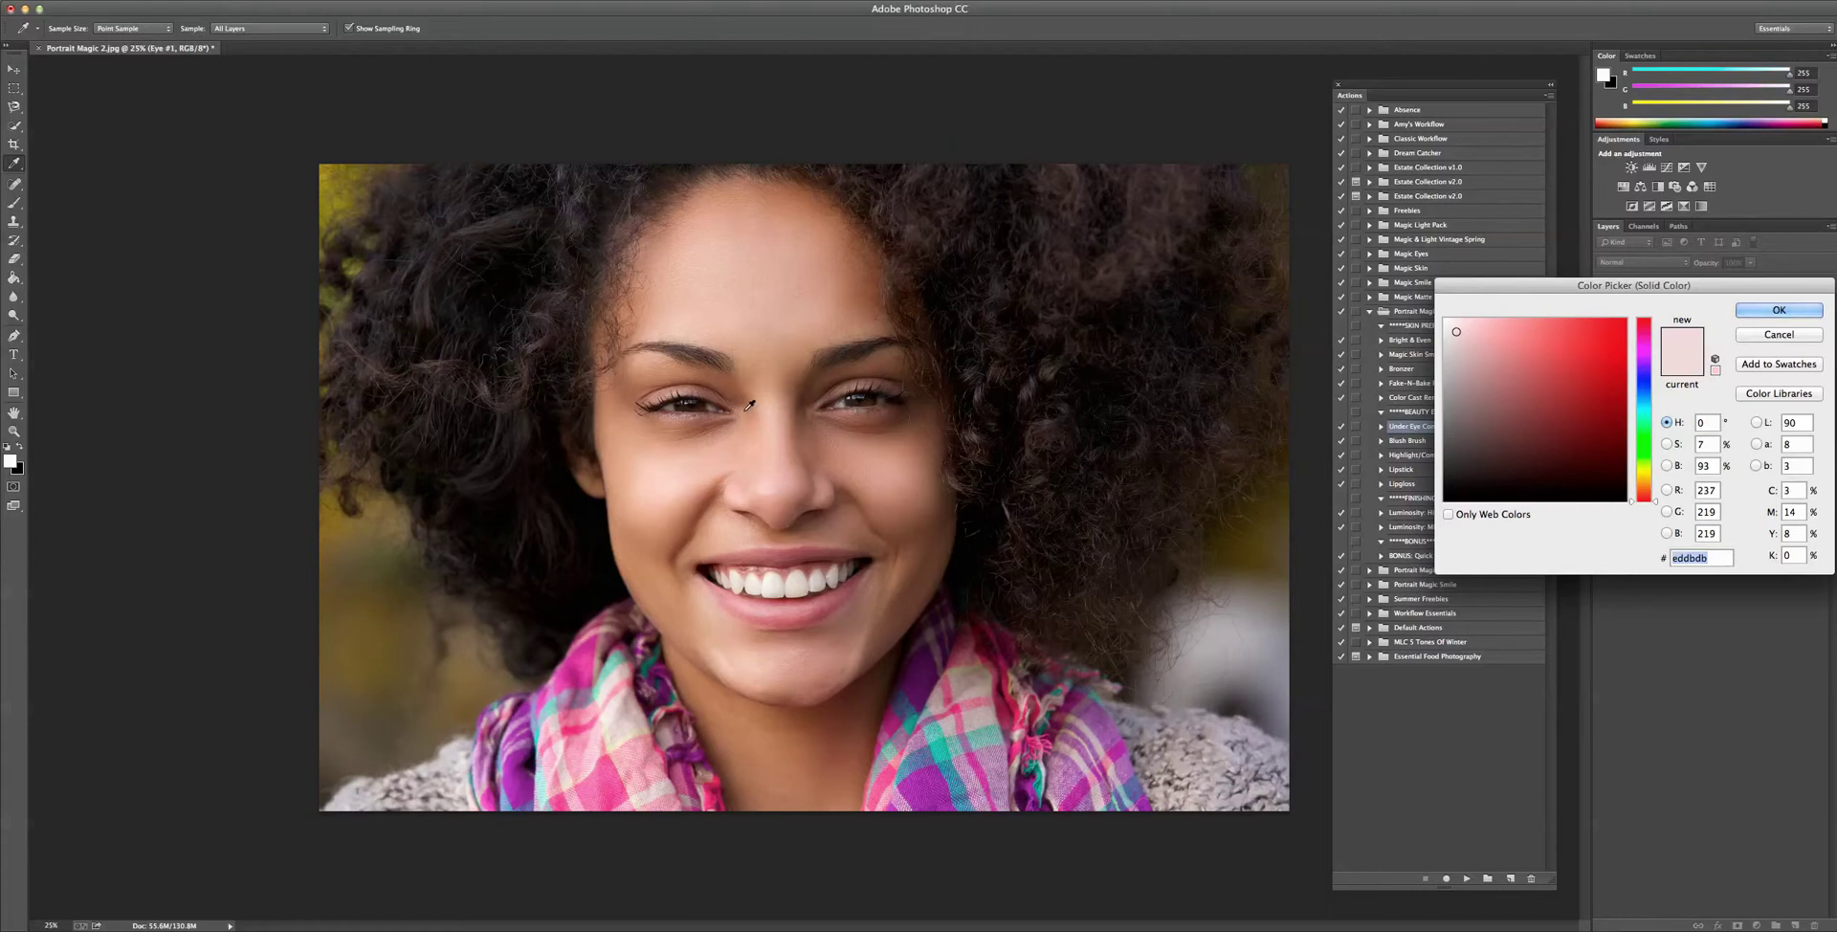
Sample skin tone c09379 from the face as the Eye #1 concealer colour
{"action": "left_click", "coordinate": [745, 413]}
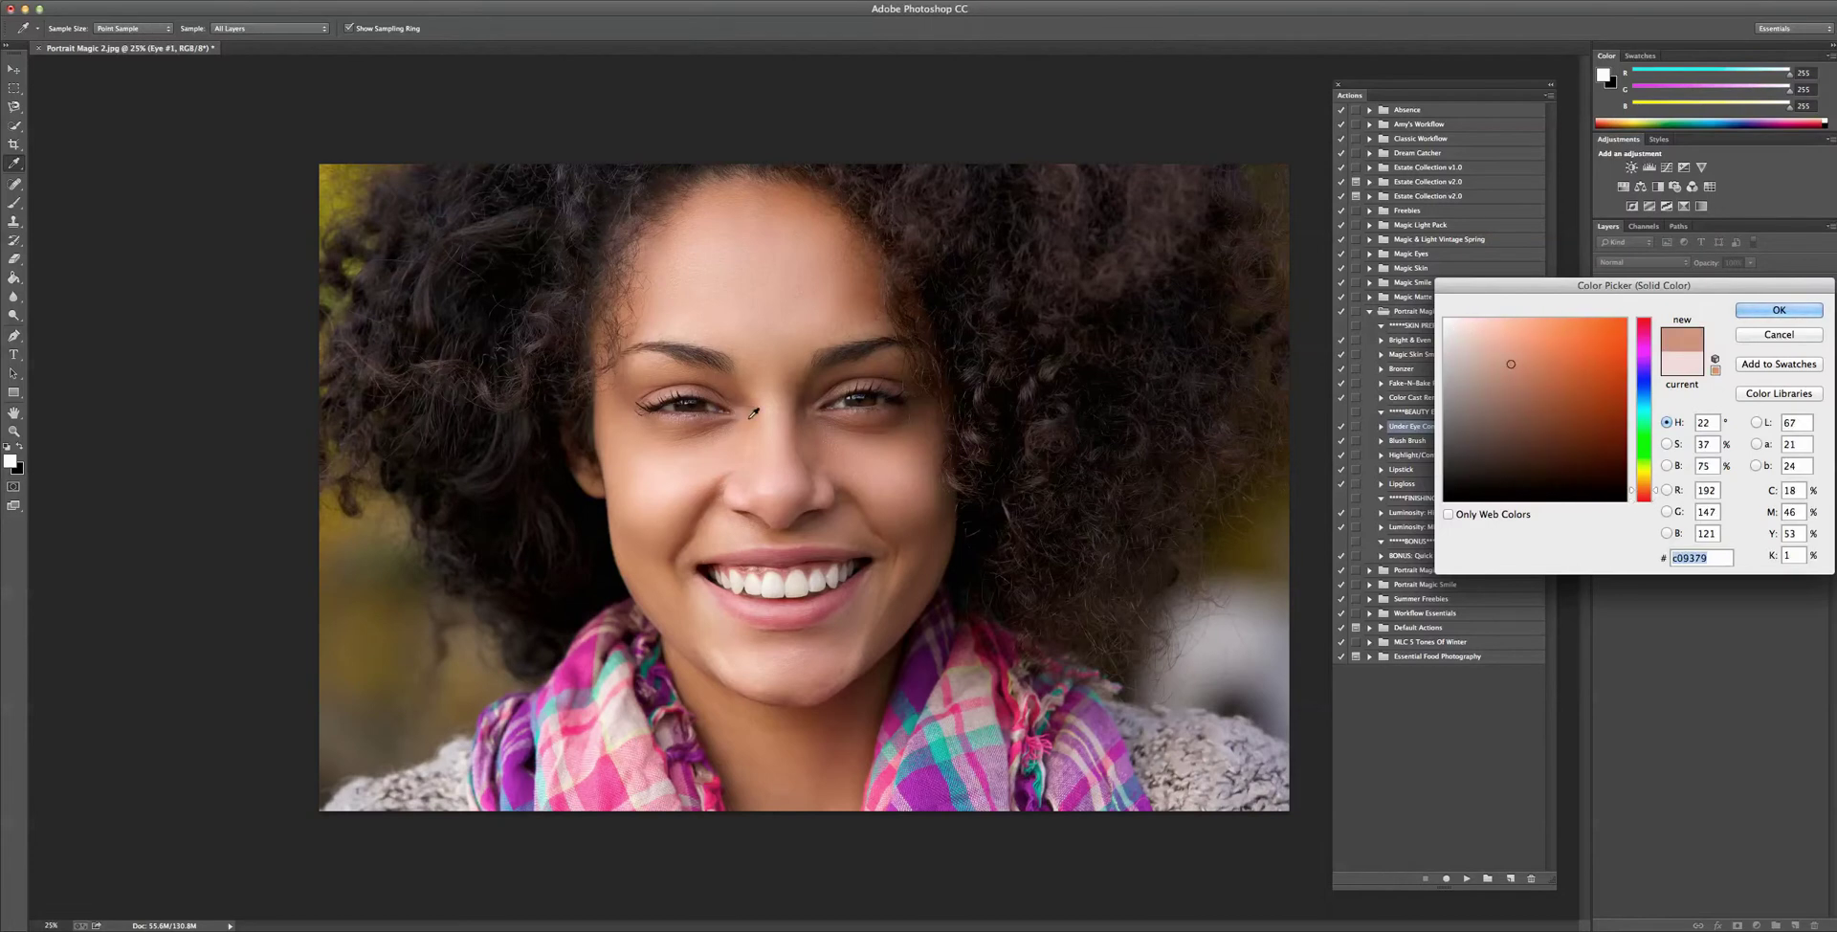
{"action": "left_click", "coordinate": [1757, 312]}
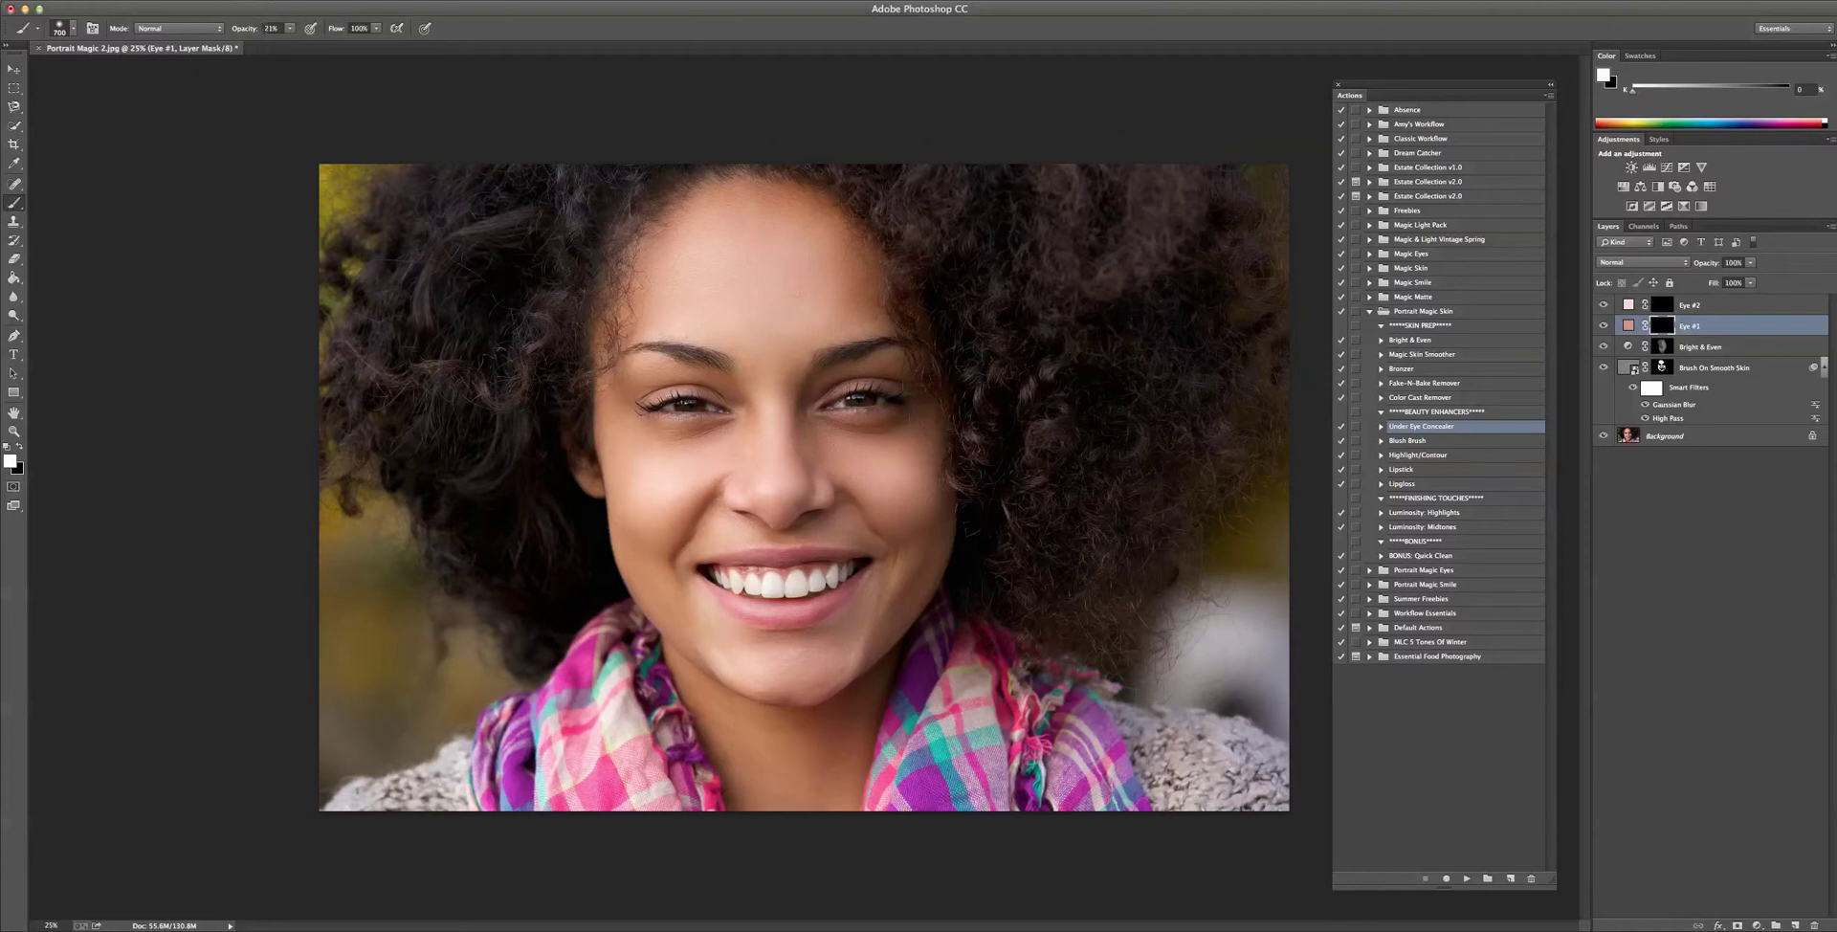
Paint Eye #1 concealer under the left eye with a 400 brush, comparing before and after
{"action": "key", "text": "bracketleft"}
{"action": "key", "text": "bracketleft"}
{"action": "key", "text": "bracketleft"}
{"action": "key", "text": "bracketleft"}
{"action": "key", "text": "bracketleft"}
{"action": "key", "text": "bracketleft"}
{"action": "key", "text": "bracketleft"}
{"action": "key", "text": "bracketleft"}
{"action": "key", "text": "bracketleft"}
{"action": "key", "text": "bracketleft"}
{"action": "left_click_drag", "start_coordinate": [727, 423], "coordinate": [686, 426]}
{"action": "left_click", "coordinate": [1604, 326]}
{"action": "left_click", "coordinate": [1604, 326]}
{"action": "left_click", "coordinate": [1604, 327]}
{"action": "left_click", "coordinate": [1604, 328]}
{"action": "left_click", "coordinate": [1631, 305]}
Give the Eye #2 concealer fill a skin colour sampled from near the eye
{"action": "double_click", "coordinate": [1631, 306]}
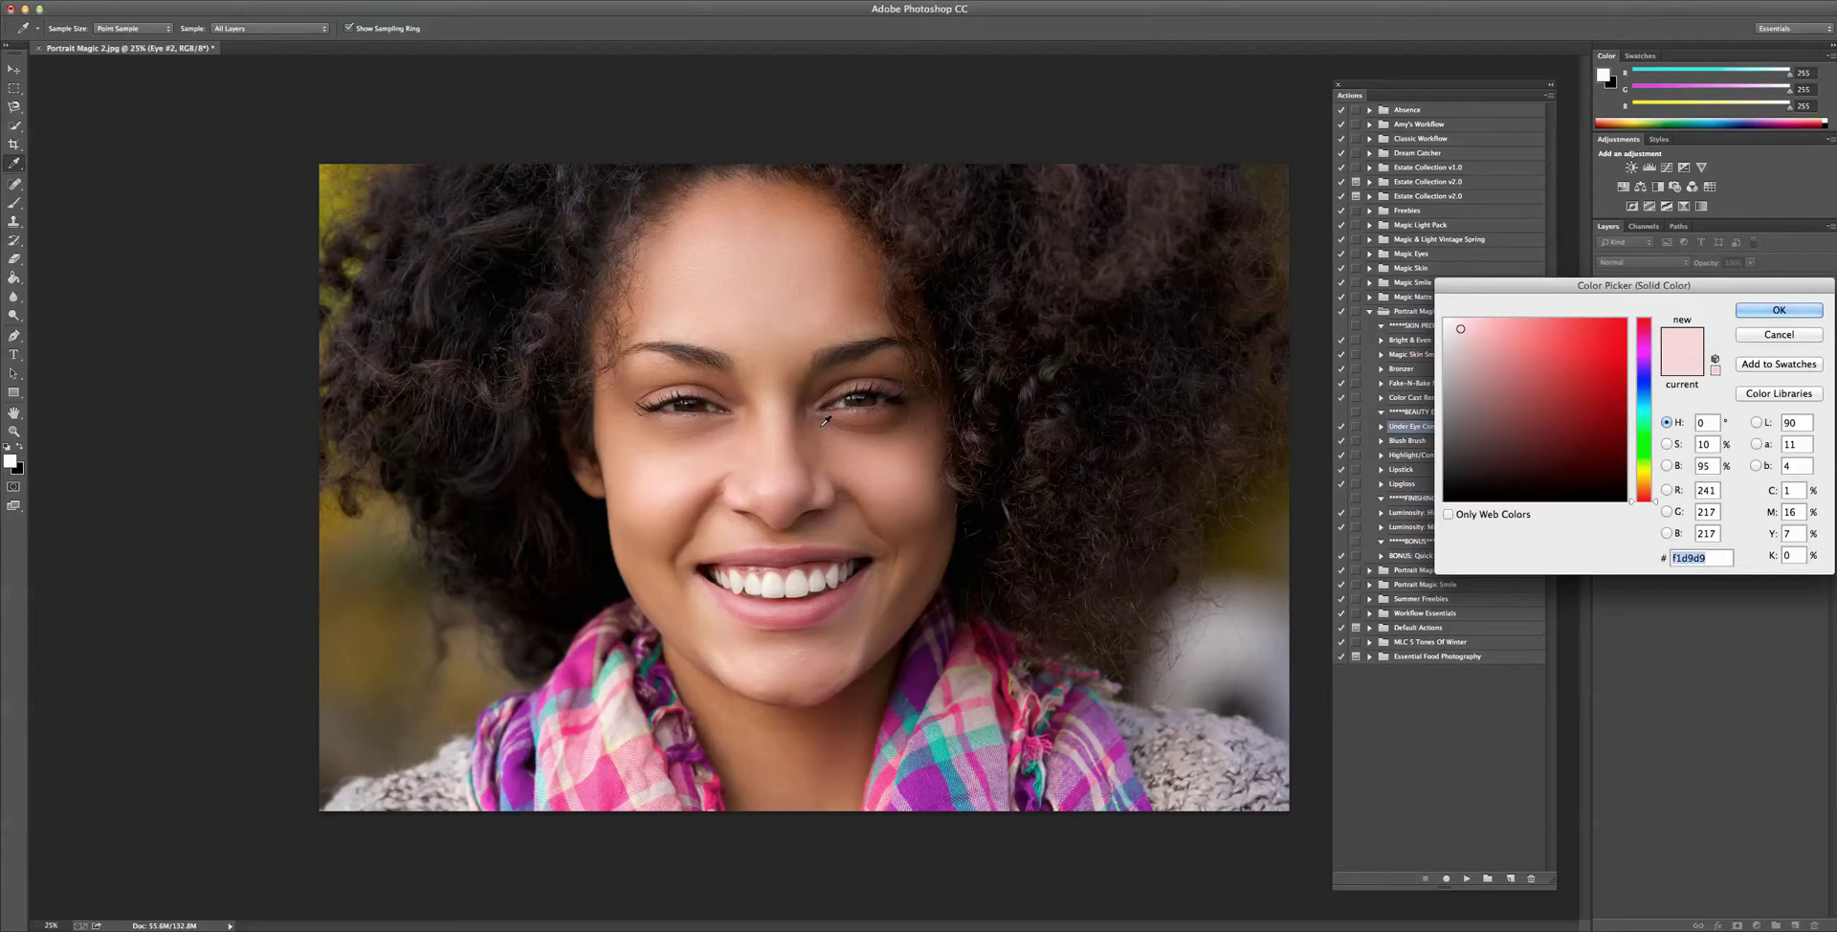
{"action": "left_click", "coordinate": [820, 423]}
{"action": "left_click", "coordinate": [1757, 318]}
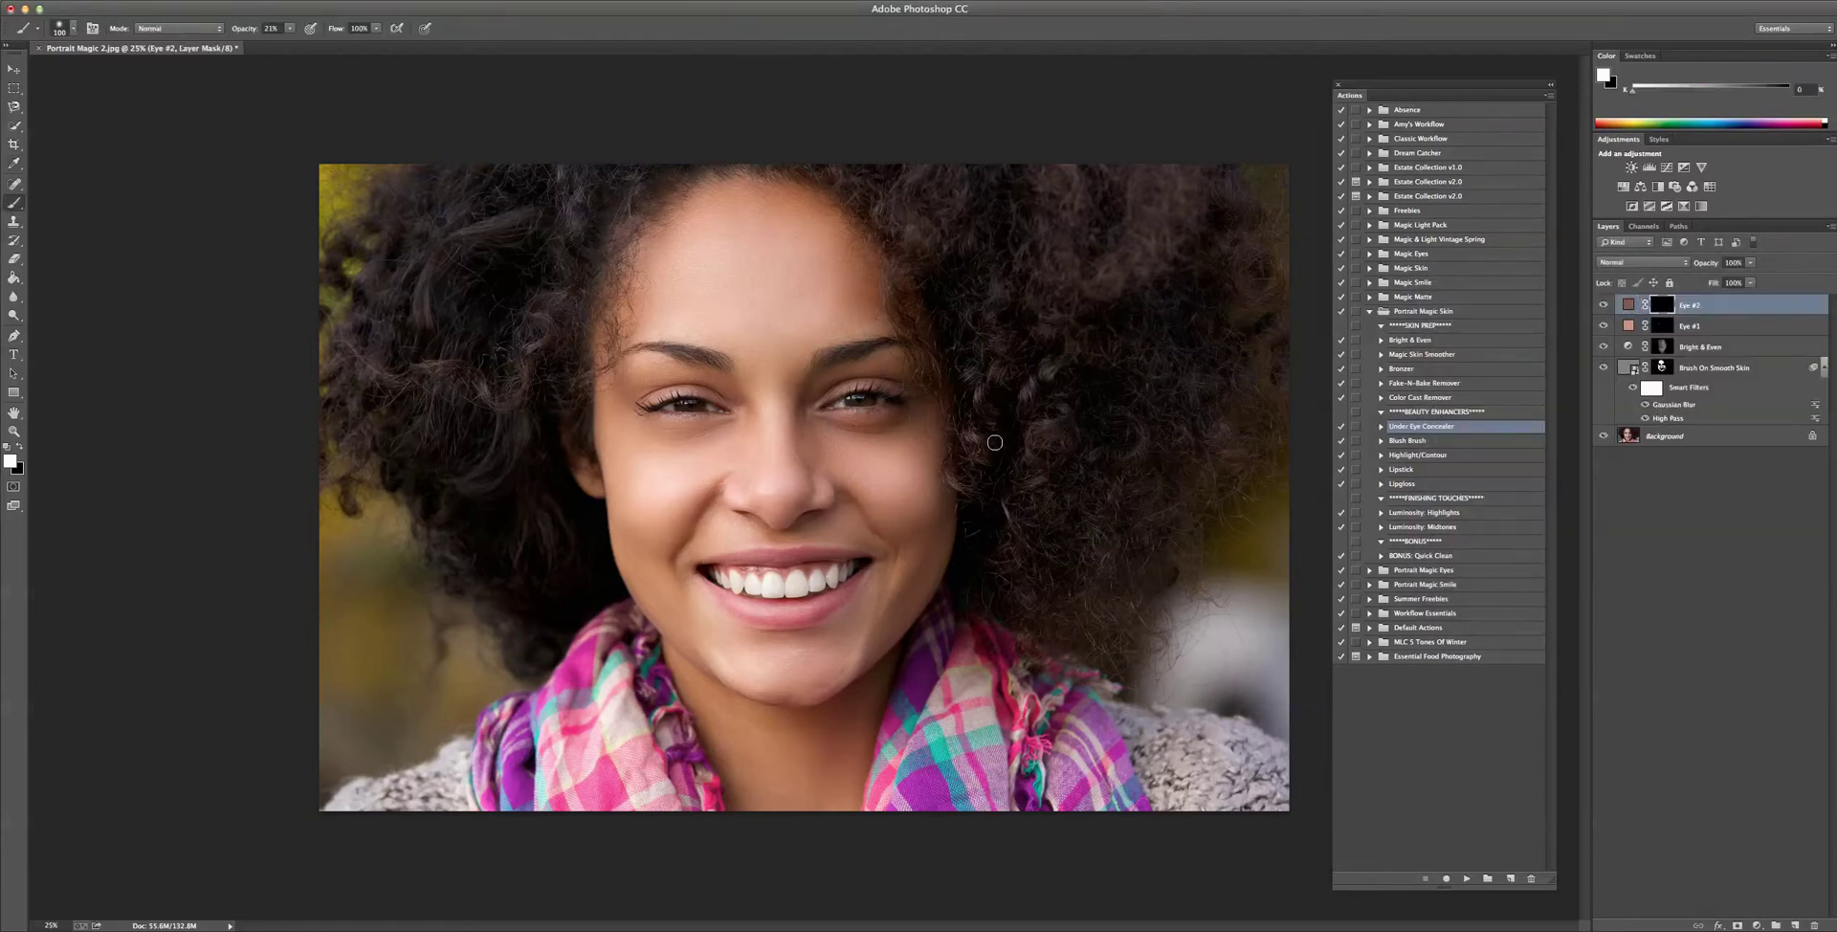
Paint Eye #2 concealer under the right eye, enlarging the brush to 200 at 10% opacity
{"action": "mouse_move", "coordinate": [832, 424]}
{"action": "left_mouse_down"}
{"action": "mouse_move", "coordinate": [899, 427]}
{"action": "mouse_move", "coordinate": [826, 419]}
{"action": "mouse_move", "coordinate": [870, 437]}
{"action": "left_mouse_up"}
{"action": "key", "text": "bracketright"}
{"action": "key", "text": "bracketright"}
{"action": "key", "text": "bracketright"}
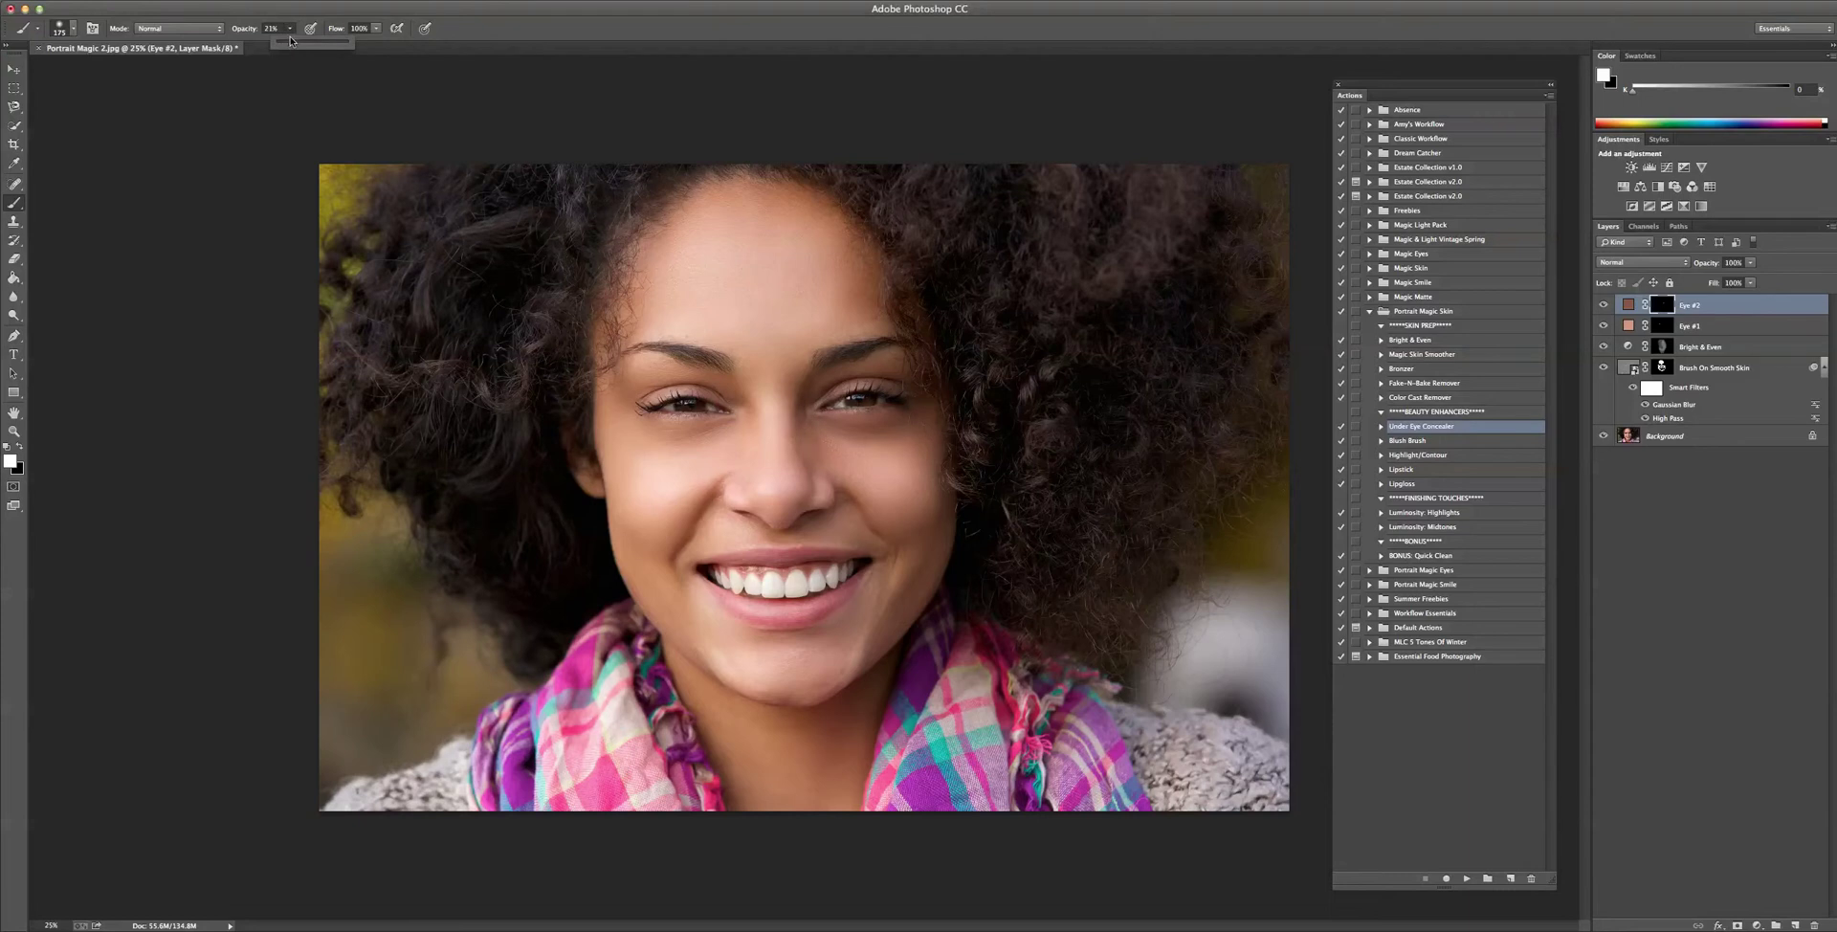
{"action": "left_click_drag", "start_coordinate": [291, 40], "coordinate": [285, 45]}
{"action": "key", "text": "bracketright"}
{"action": "left_click", "coordinate": [1631, 330]}
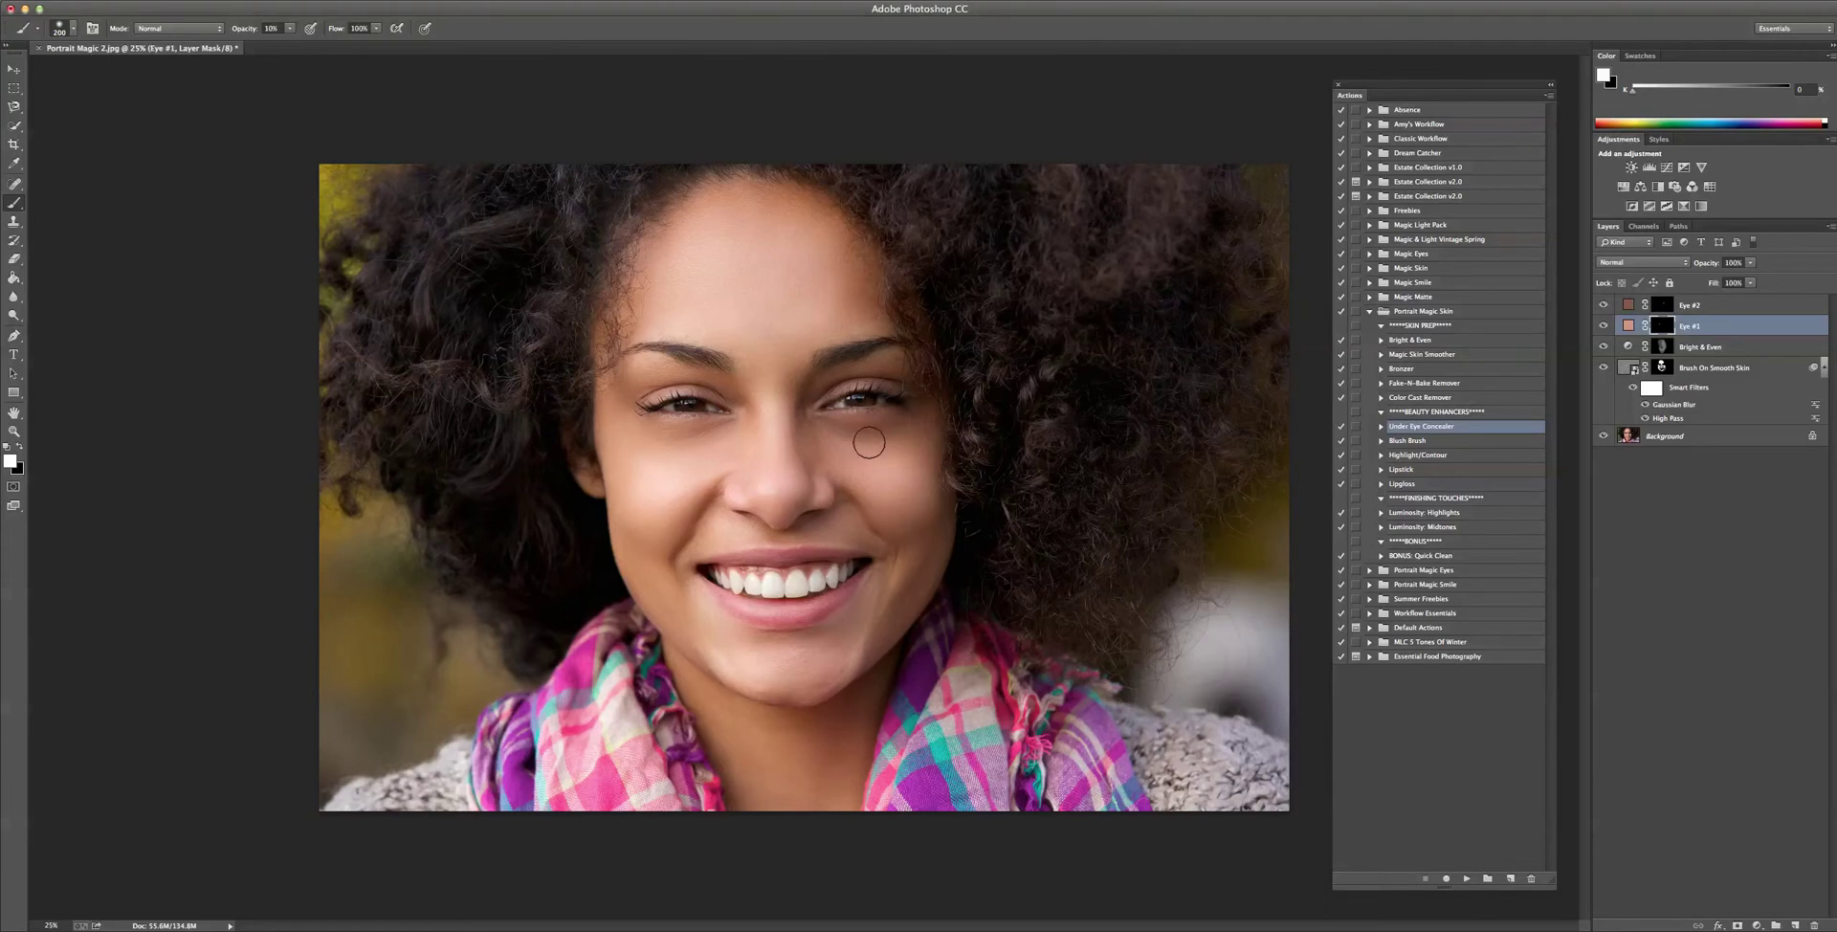
{"action": "left_click", "coordinate": [1662, 306]}
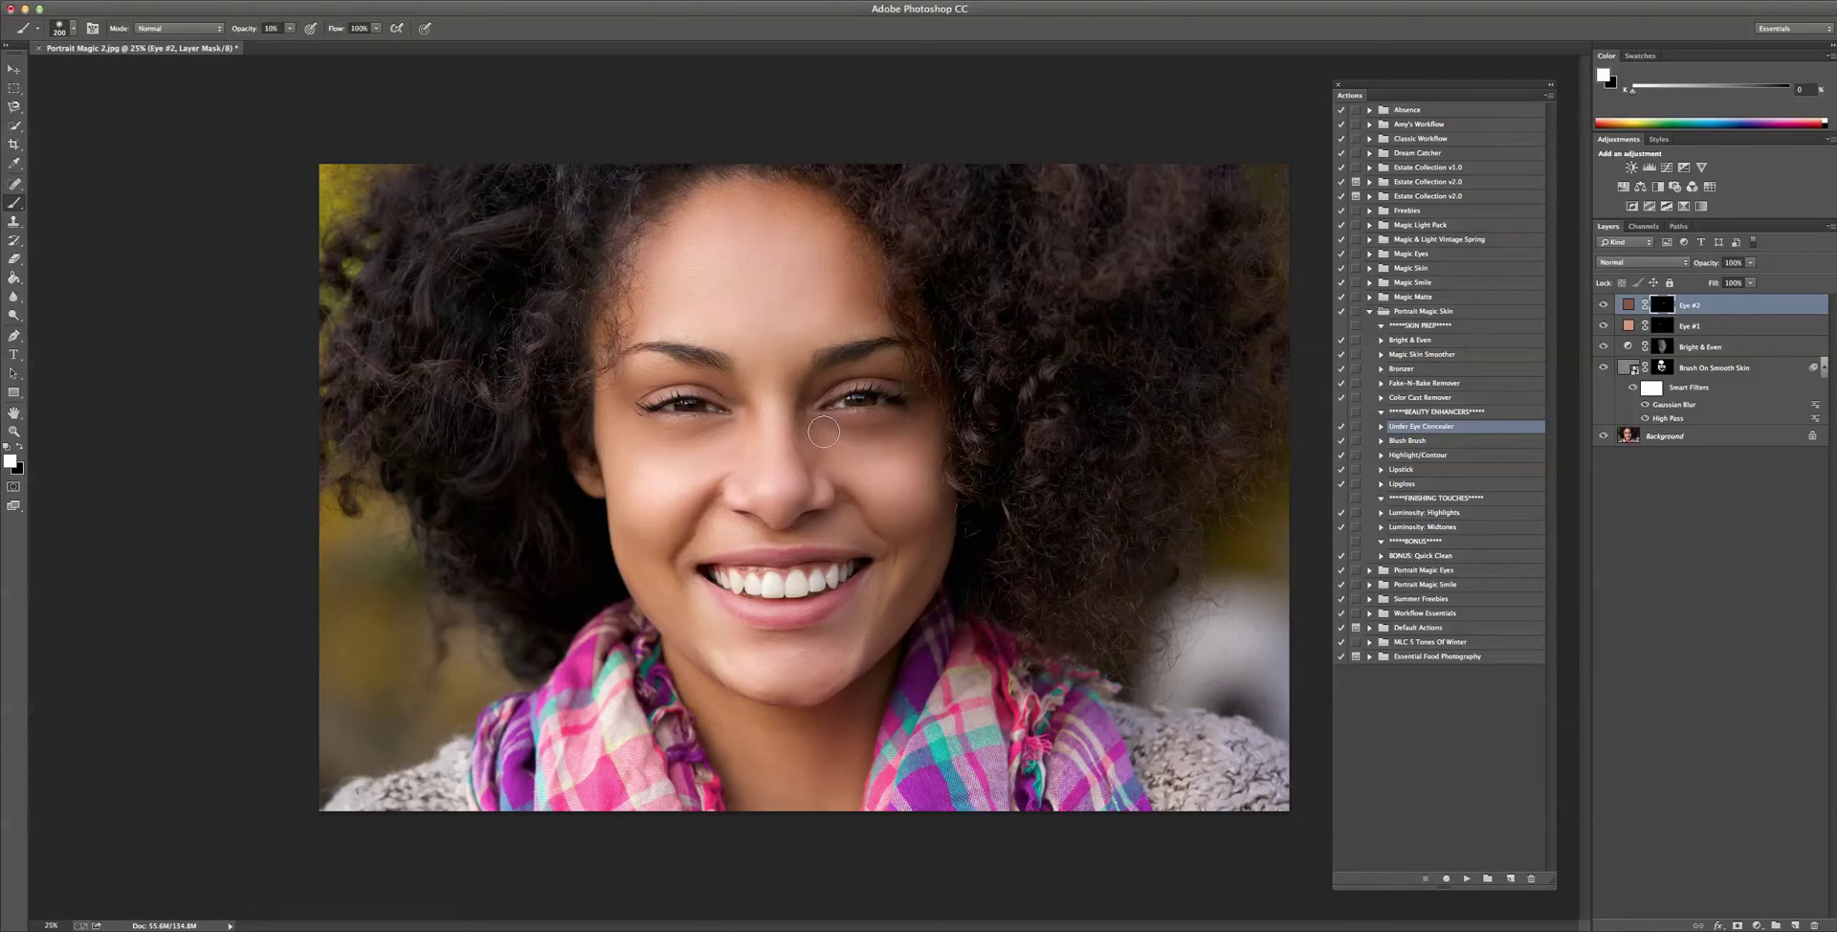
{"action": "double_click", "coordinate": [1628, 305]}
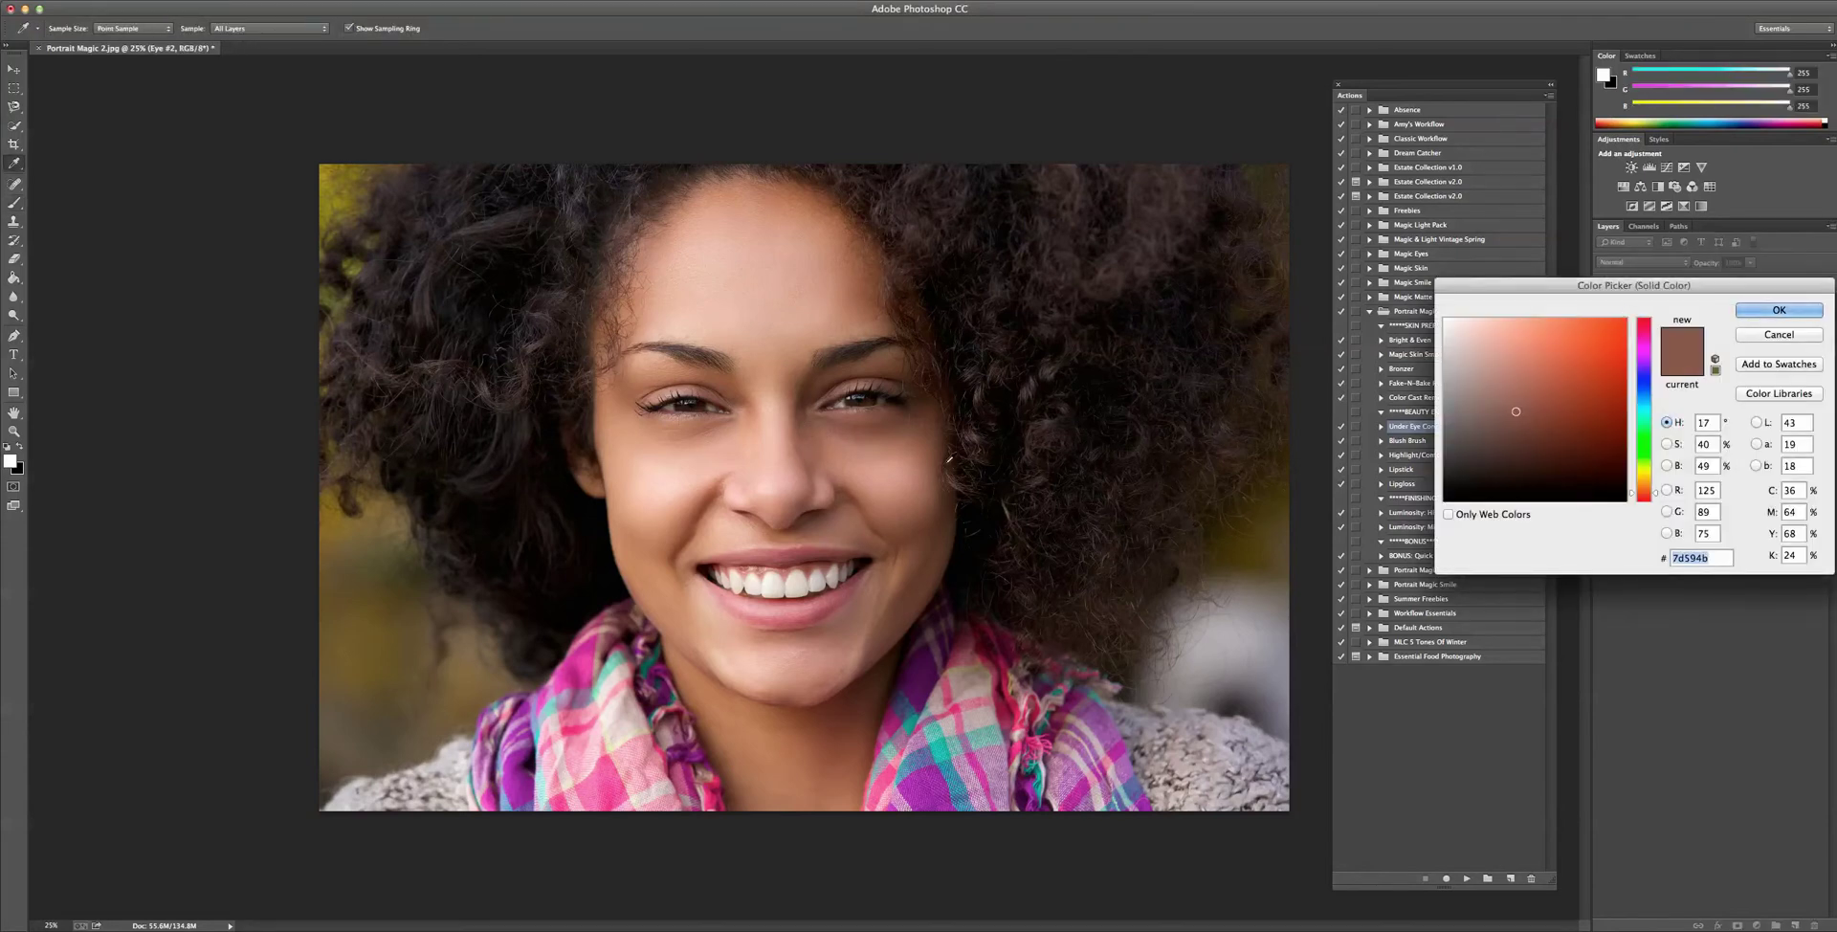
Resample skin below the right eye until the Eye #2 fill is 8d6557, then confirm
{"action": "left_click", "coordinate": [835, 439]}
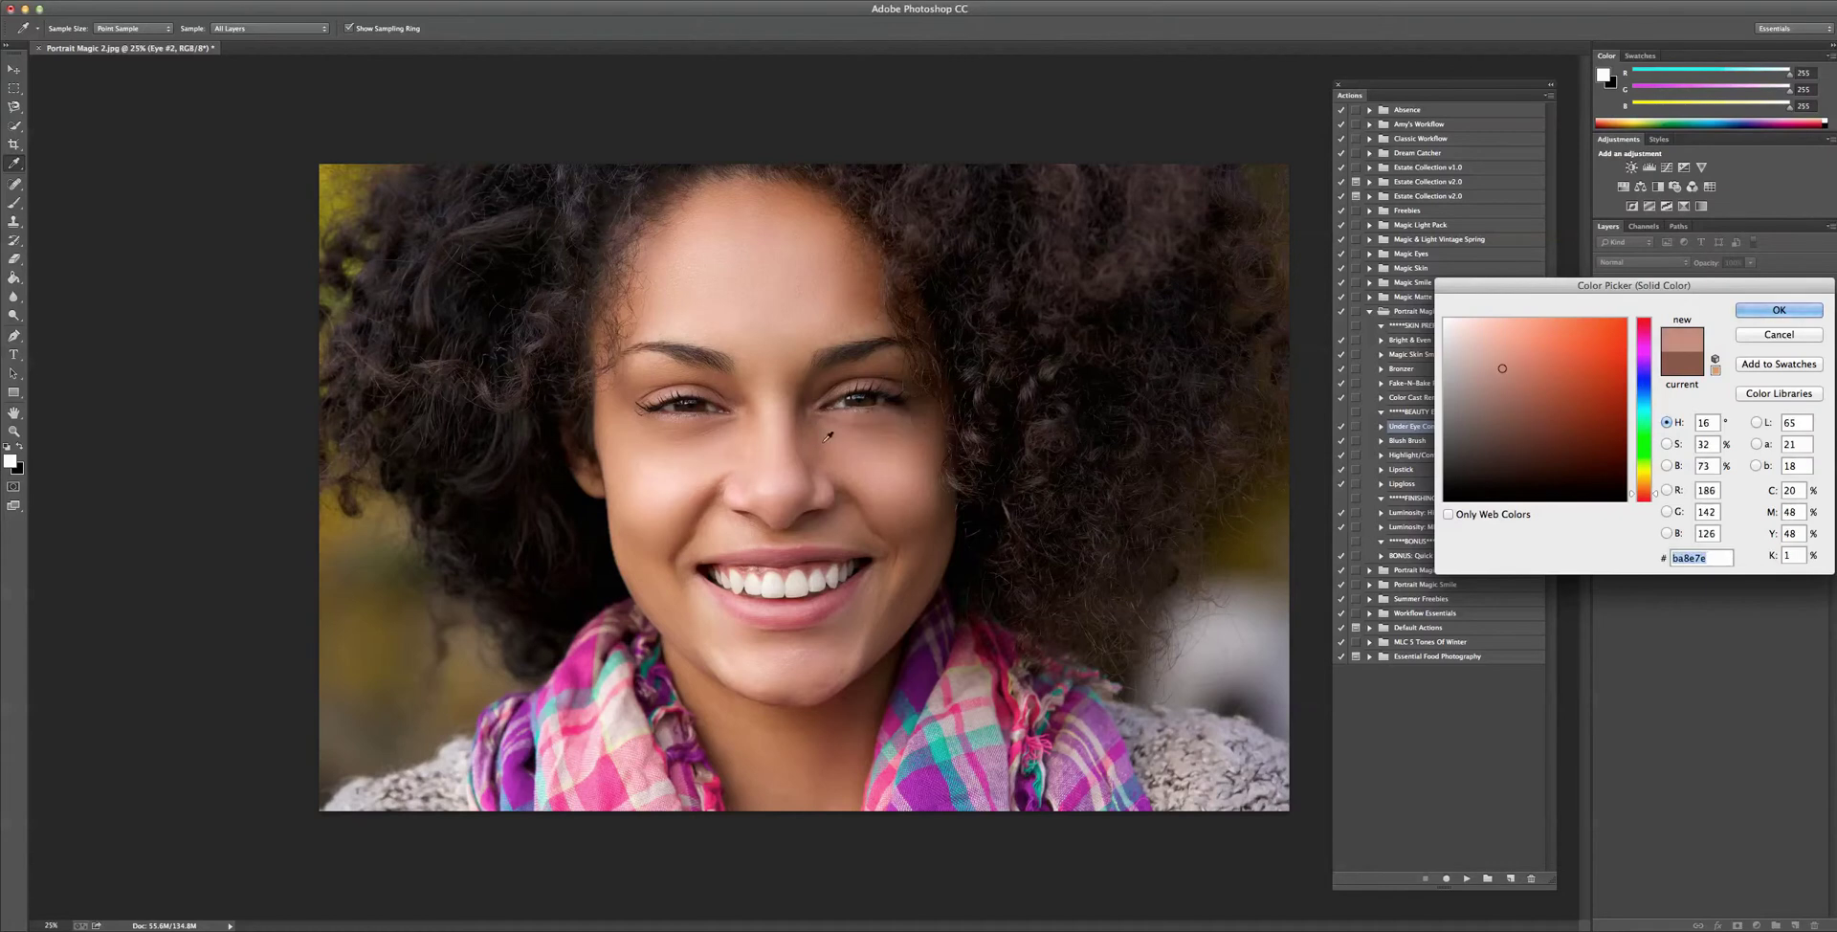
{"action": "left_click", "coordinate": [823, 441]}
{"action": "left_click", "coordinate": [814, 437]}
{"action": "left_click", "coordinate": [849, 439]}
{"action": "left_click", "coordinate": [821, 425]}
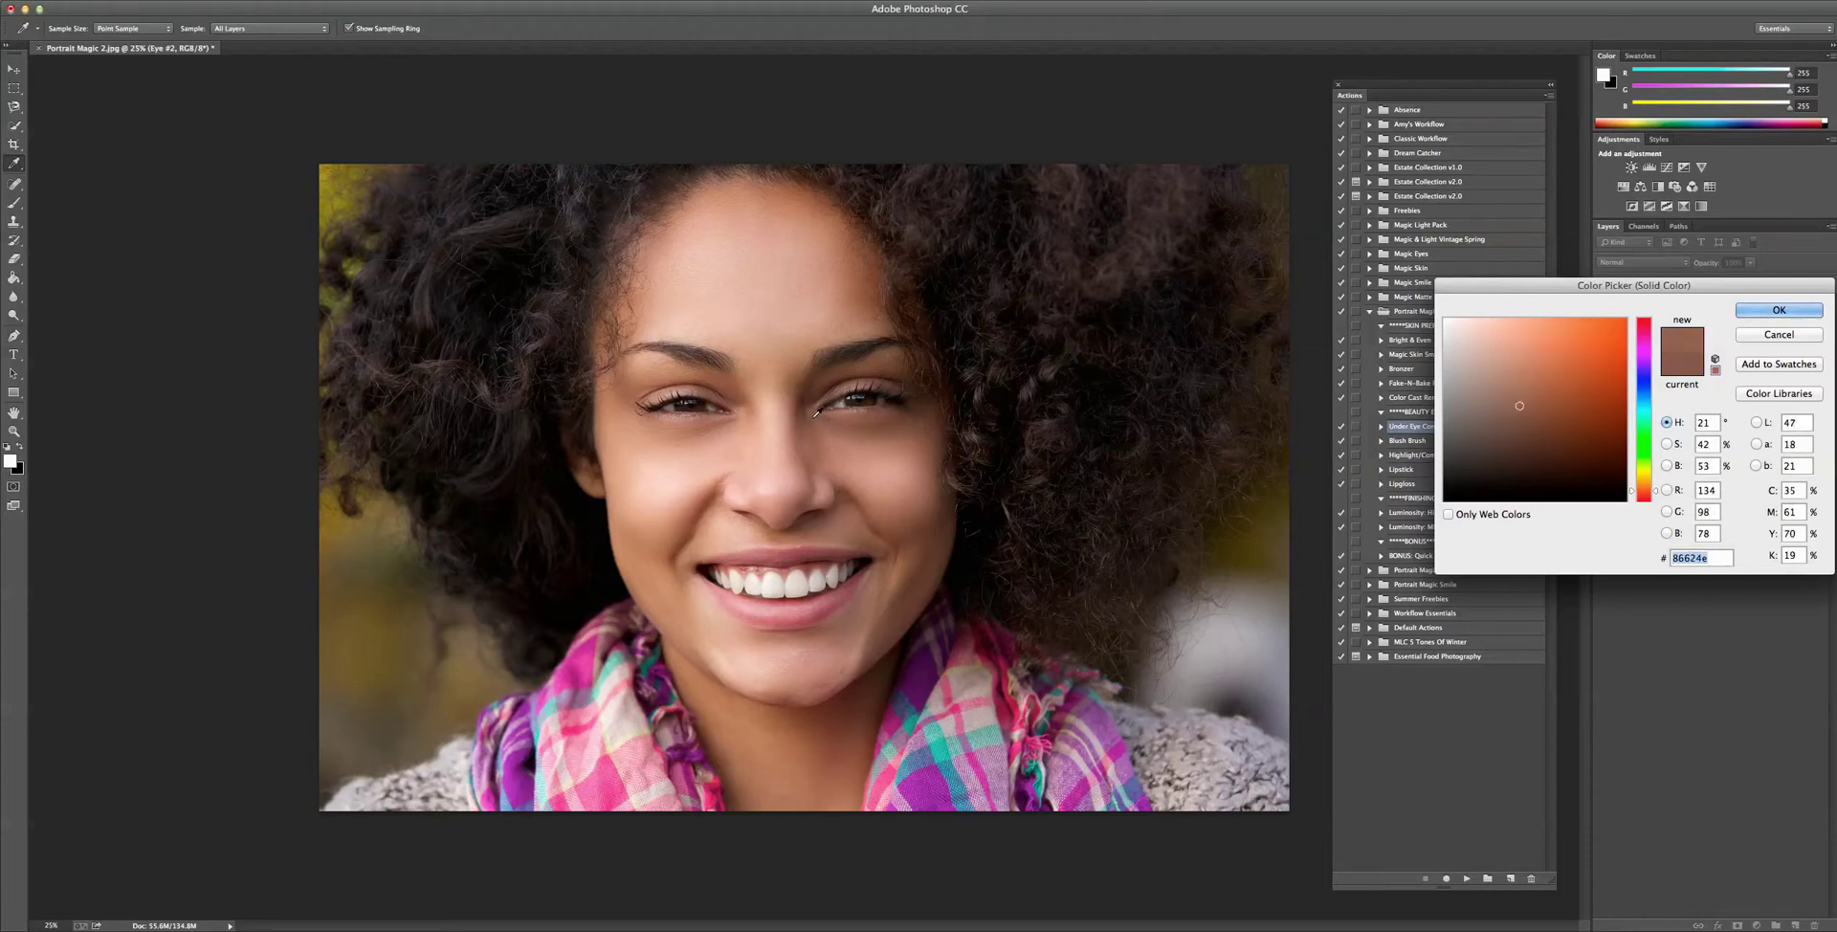
{"action": "left_click", "coordinate": [812, 414]}
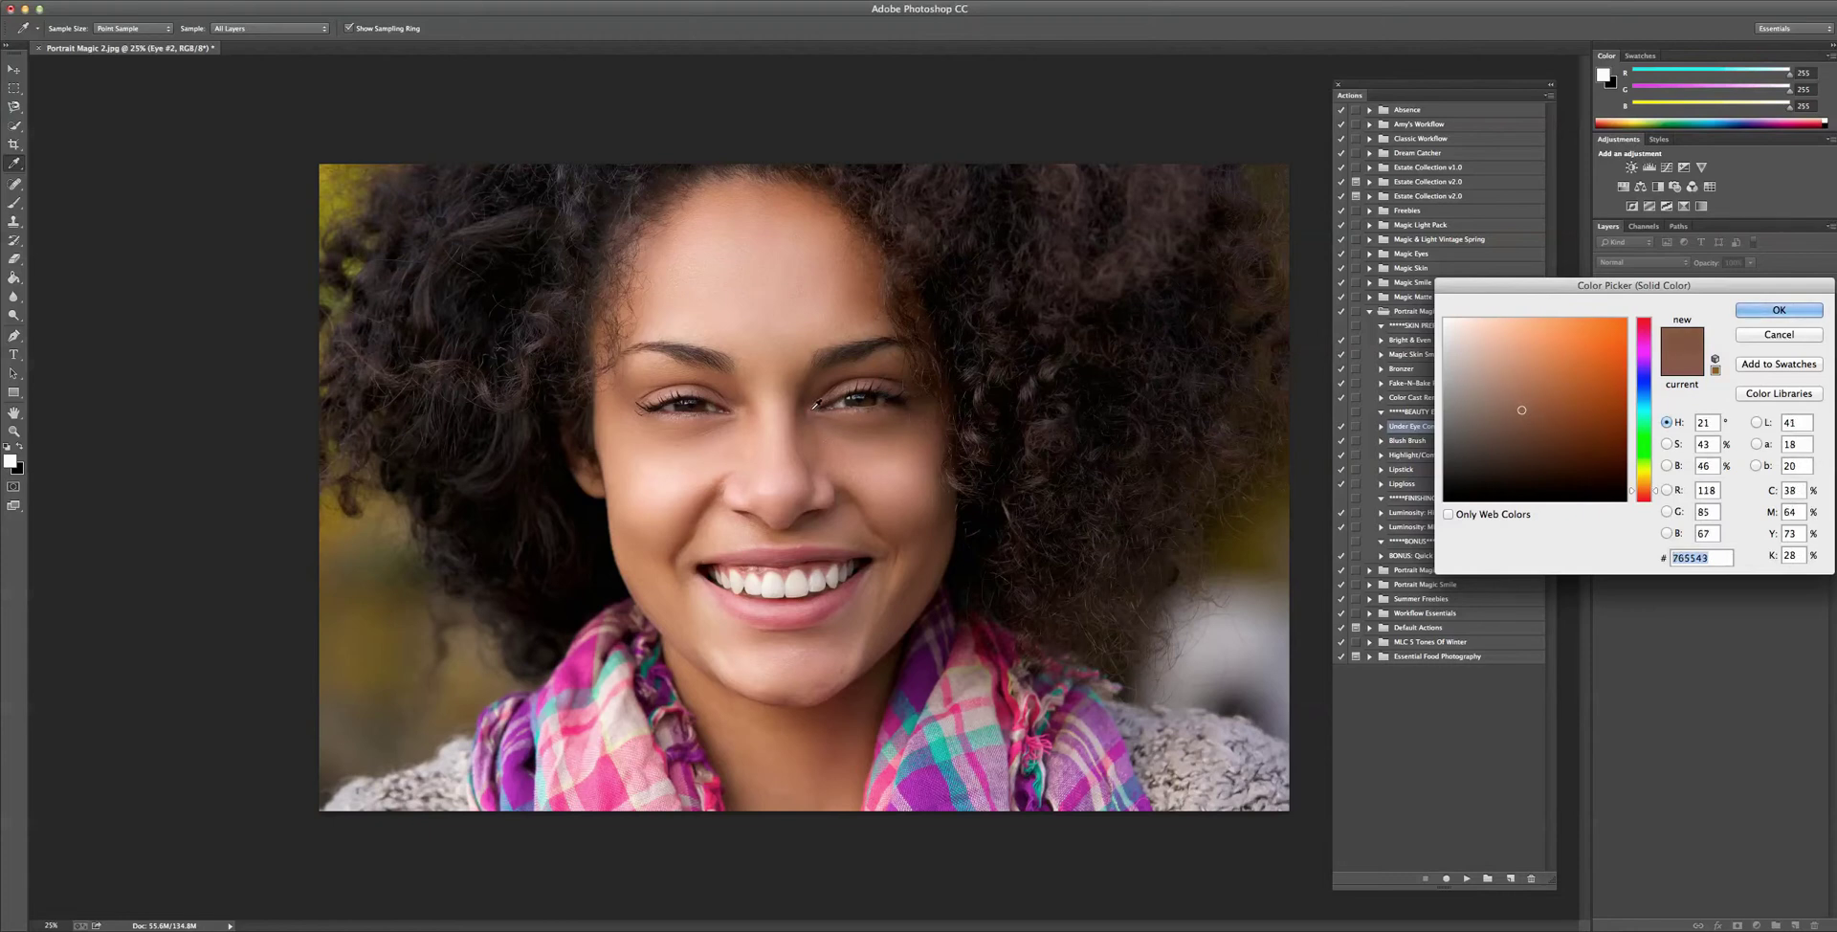
{"action": "left_click", "coordinate": [815, 412]}
{"action": "left_click", "coordinate": [812, 415]}
{"action": "left_click", "coordinate": [819, 431]}
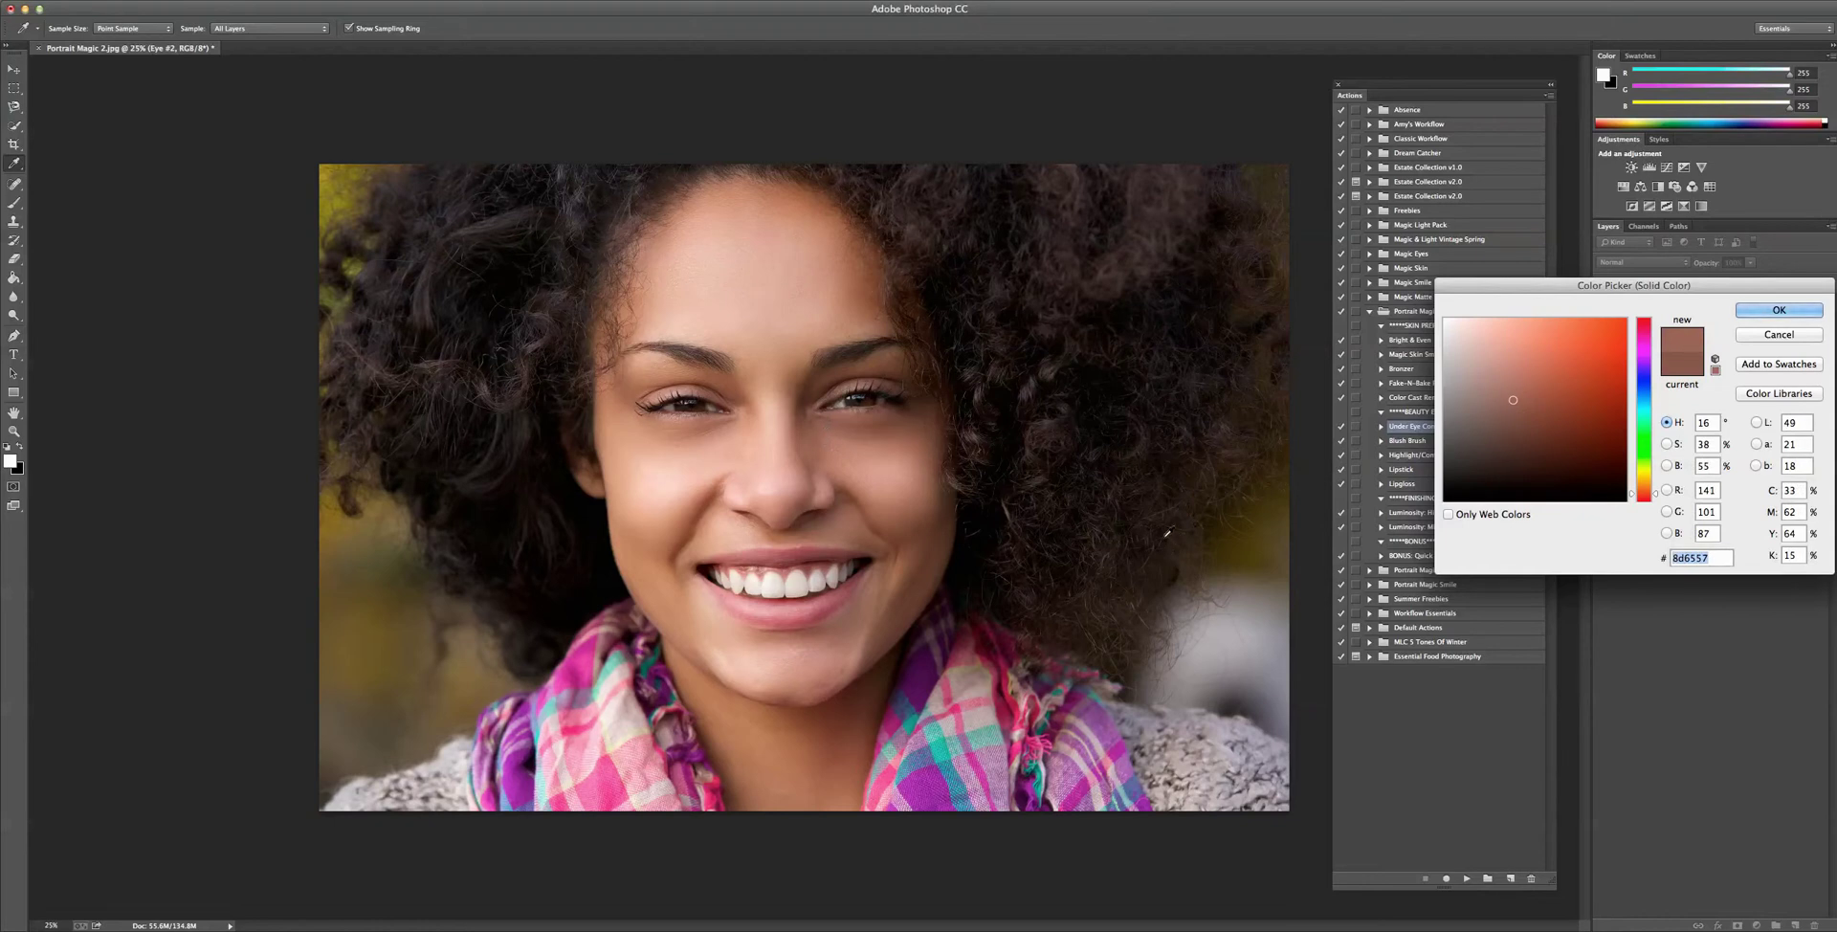
{"action": "left_click", "coordinate": [1765, 311]}
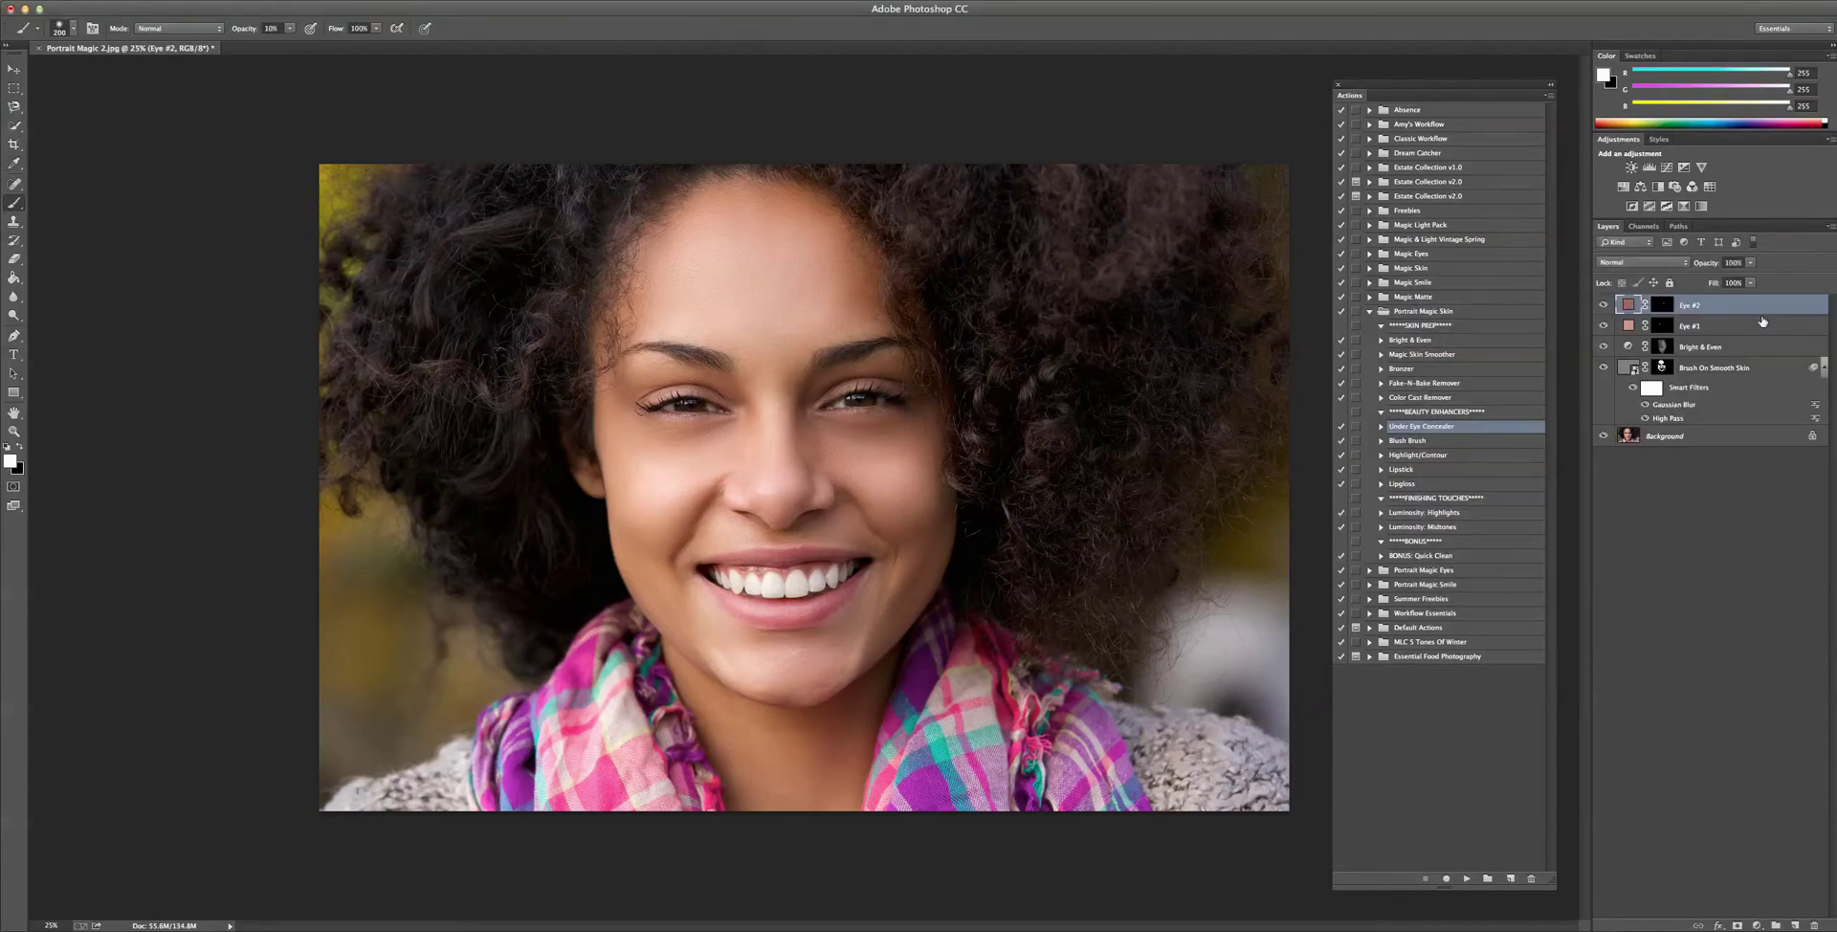
Toggle the Eye #2 layer off and on to compare the right eye
{"action": "left_click", "coordinate": [1604, 305]}
{"action": "left_click", "coordinate": [1605, 305]}
{"action": "left_click", "coordinate": [1604, 305]}
{"action": "left_click", "coordinate": [1605, 305]}
{"action": "left_click", "coordinate": [1605, 305]}
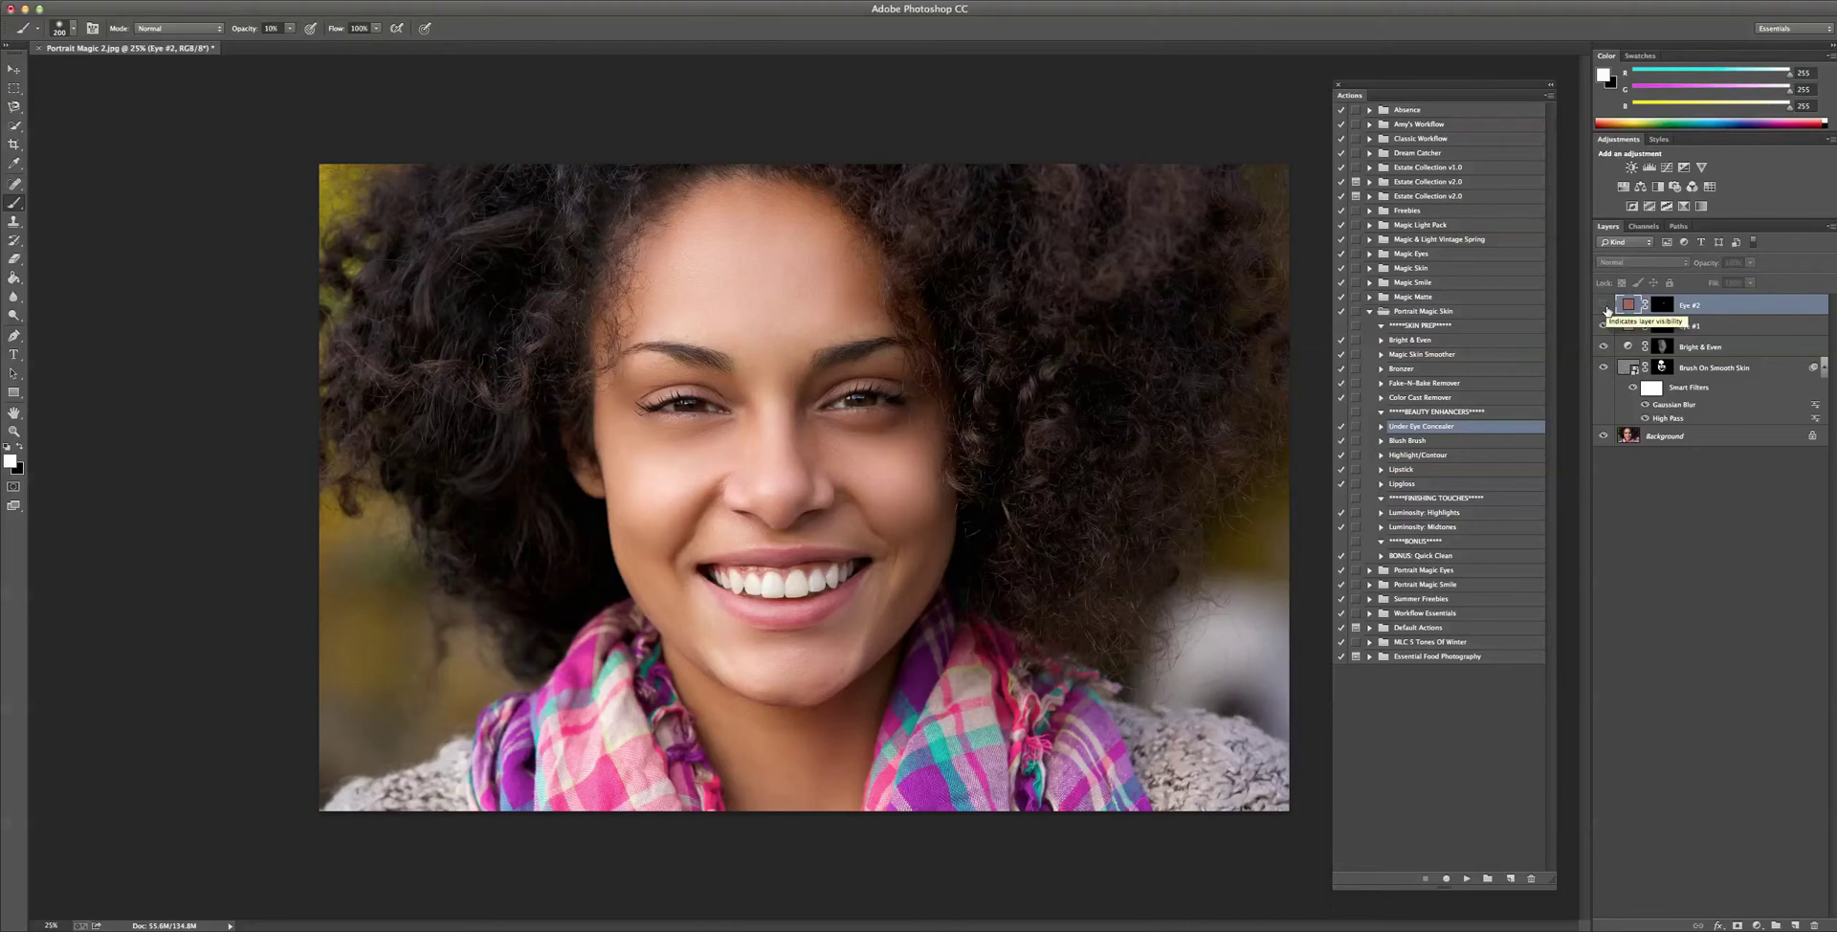
{"action": "left_click", "coordinate": [1606, 308]}
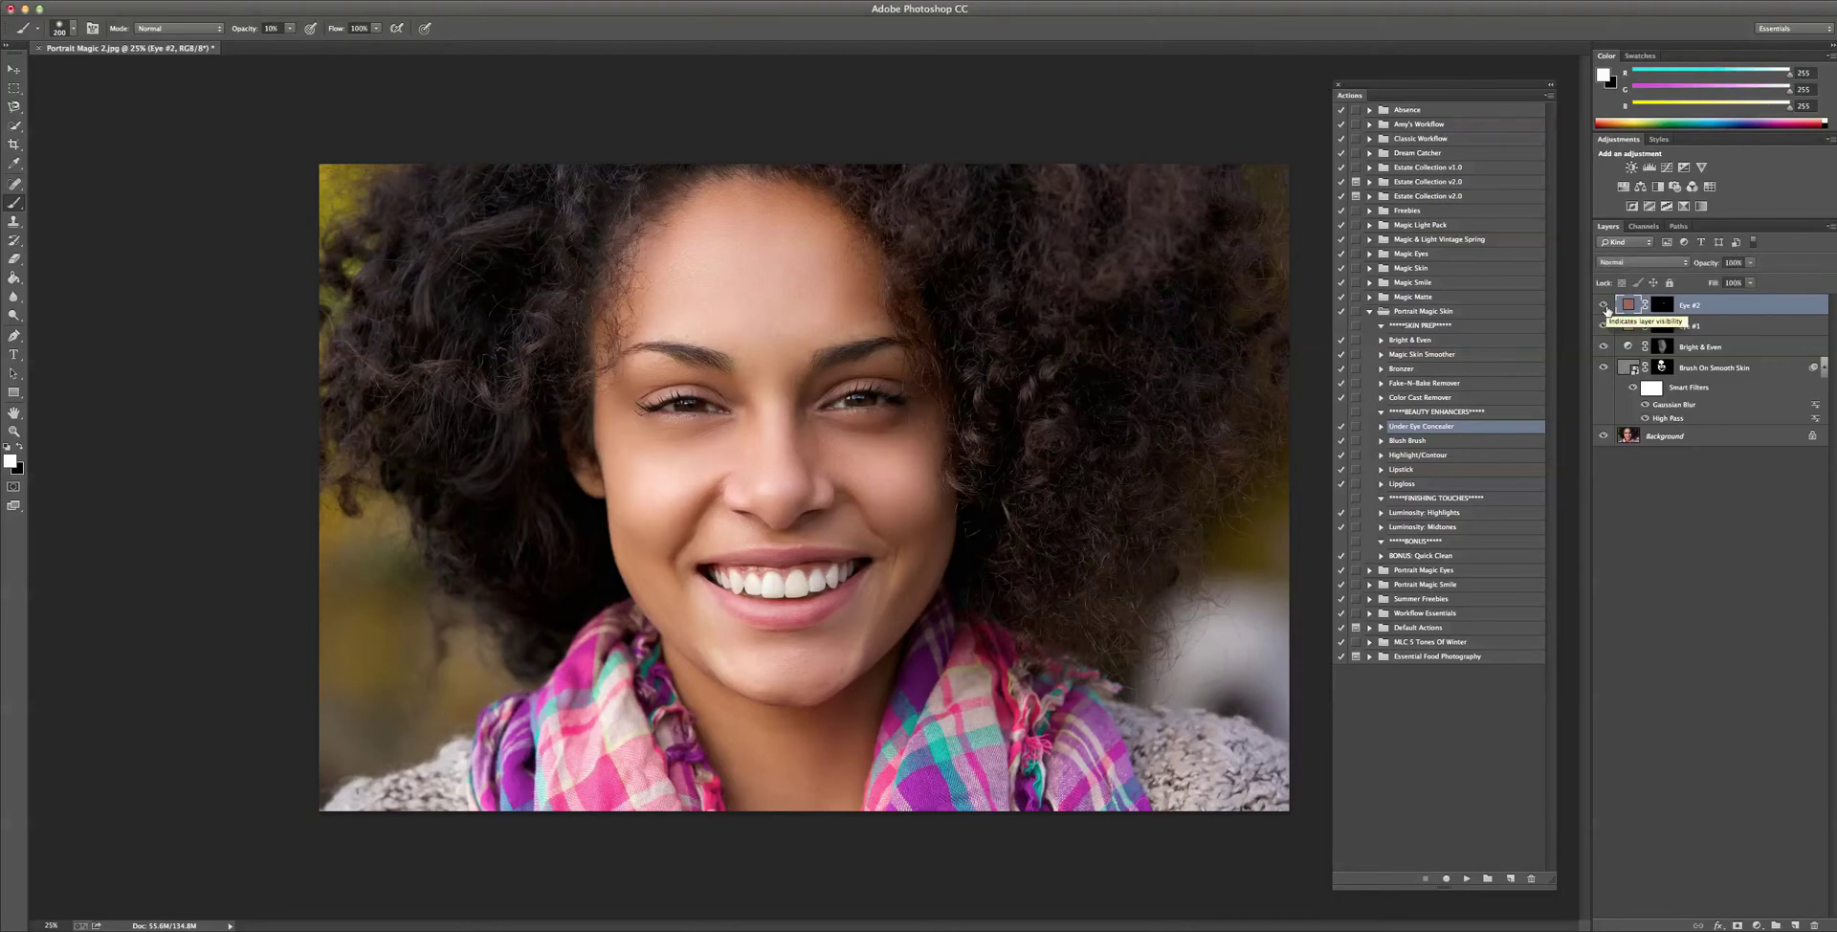
Lower the Eye #2 concealer's opacity to about 57%
{"action": "left_click", "coordinate": [1751, 264]}
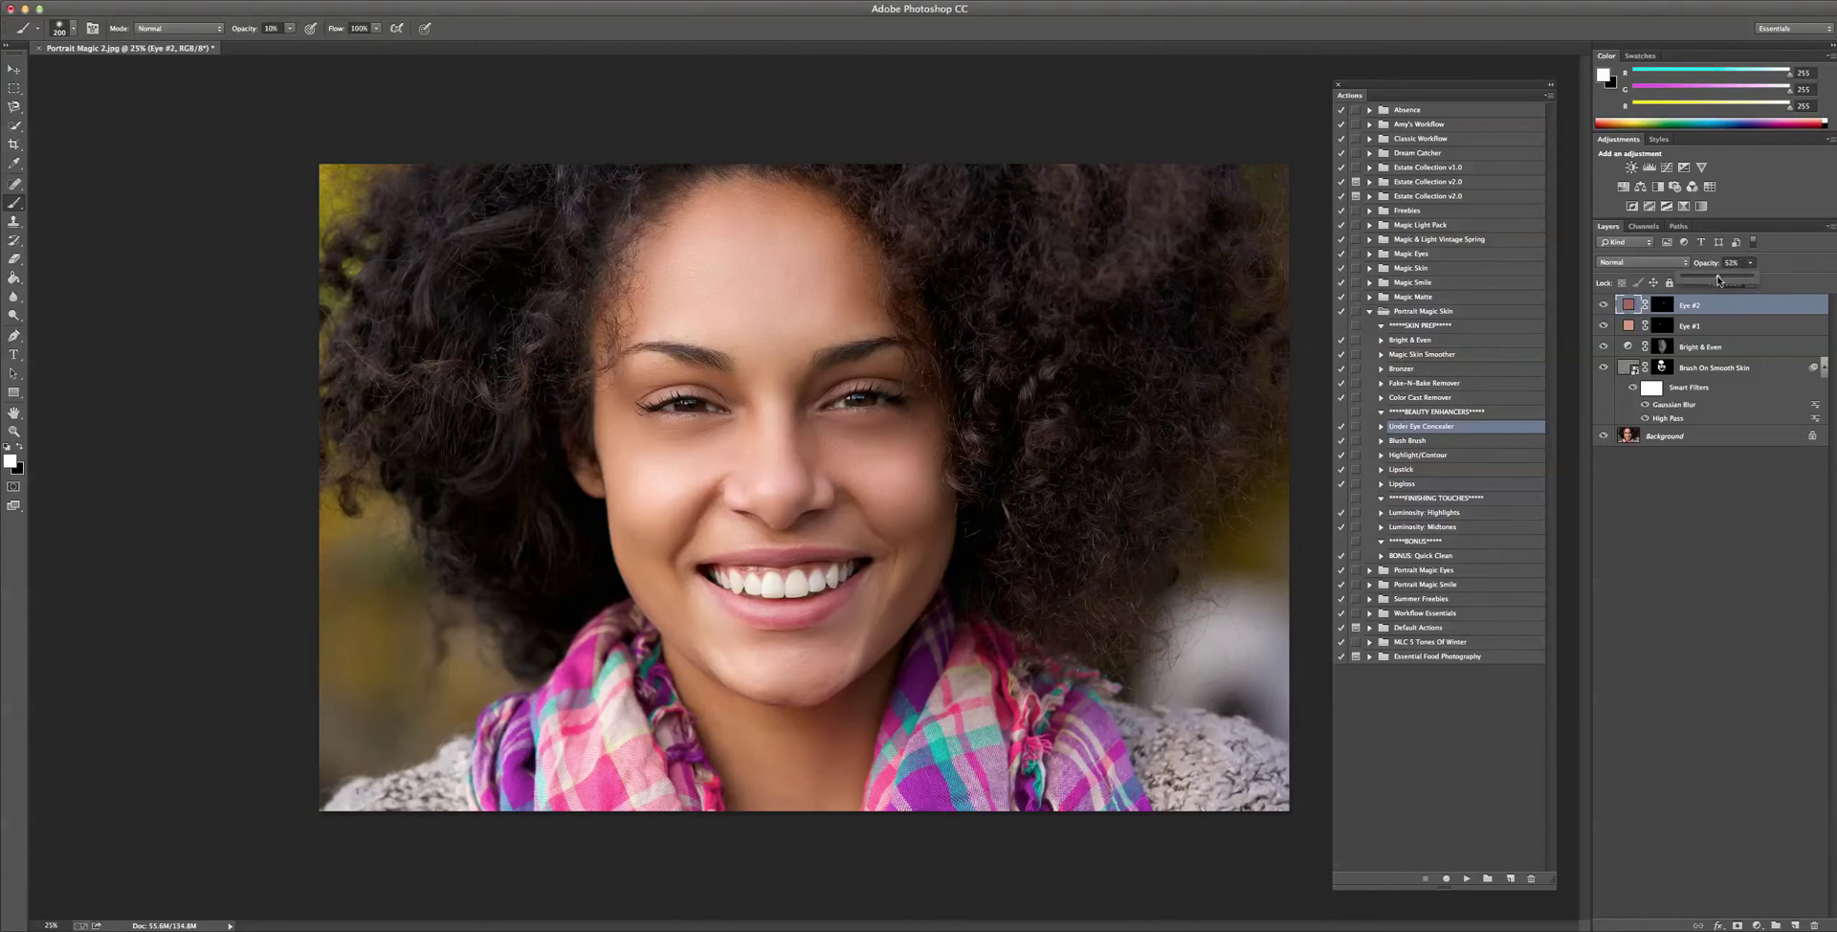
{"action": "left_click_drag", "start_coordinate": [1719, 280], "coordinate": [1690, 281]}
{"action": "left_click", "coordinate": [1630, 327]}
Change the Eye #1 fill to lighter skin tone d7a991 sampled from the face
{"action": "double_click", "coordinate": [1629, 327]}
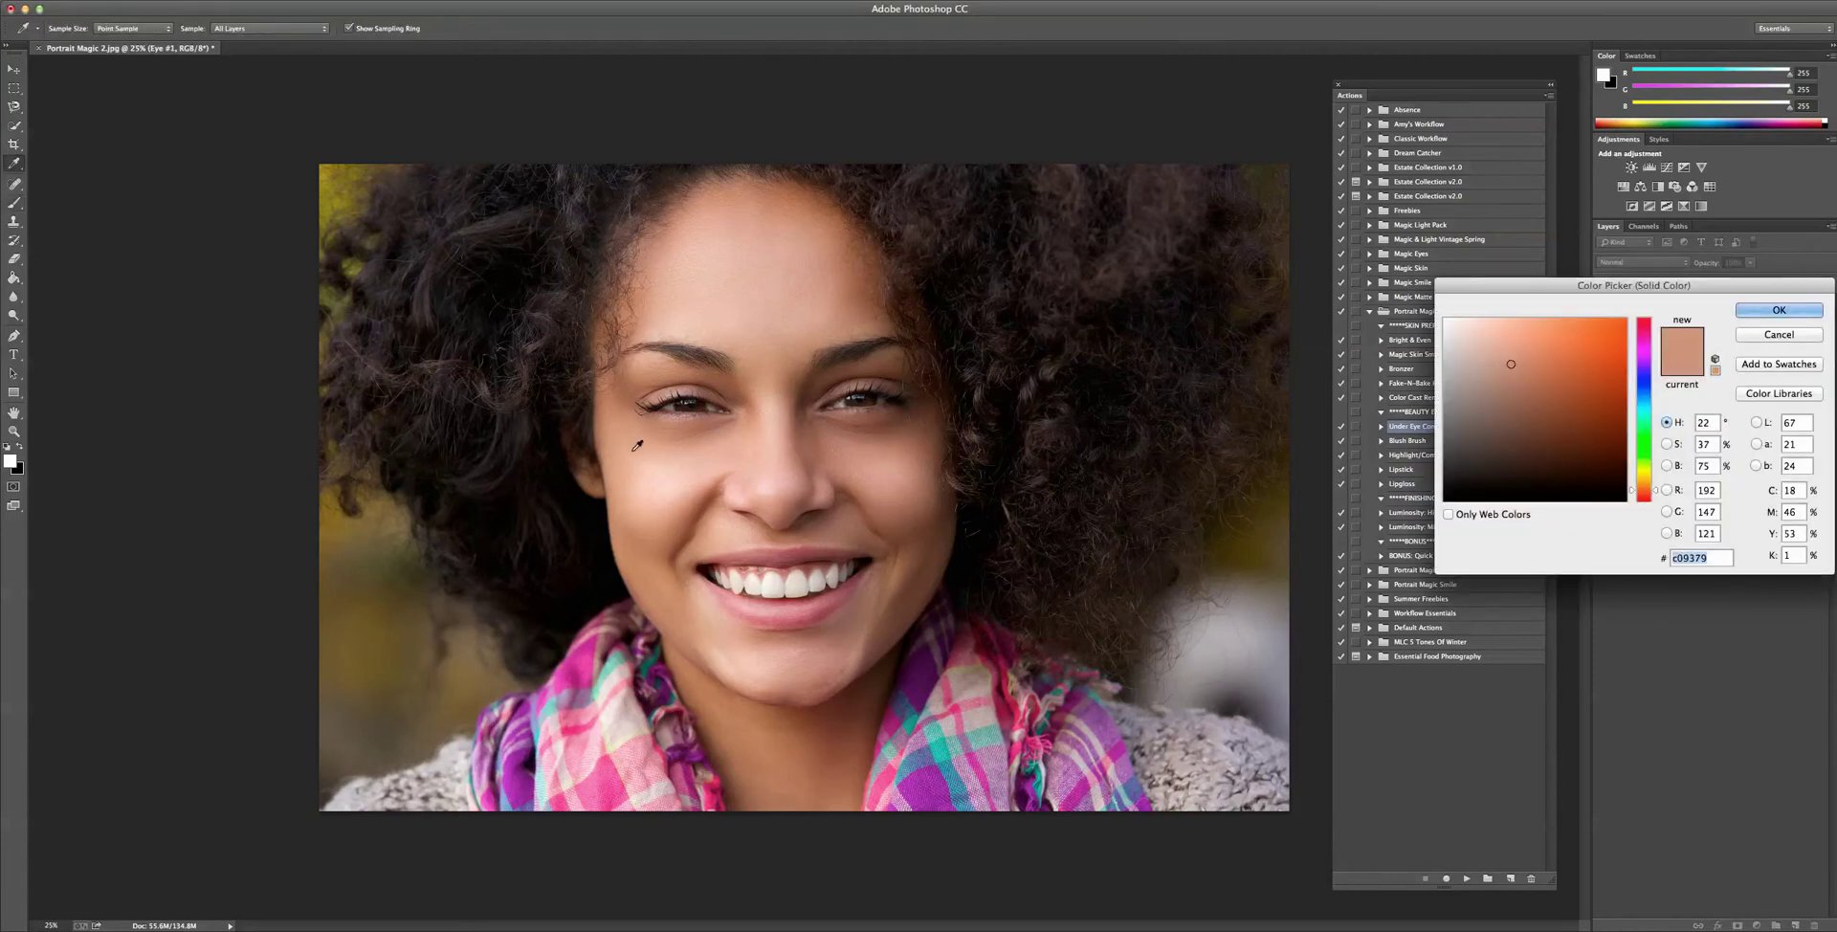
{"action": "left_click", "coordinate": [732, 442]}
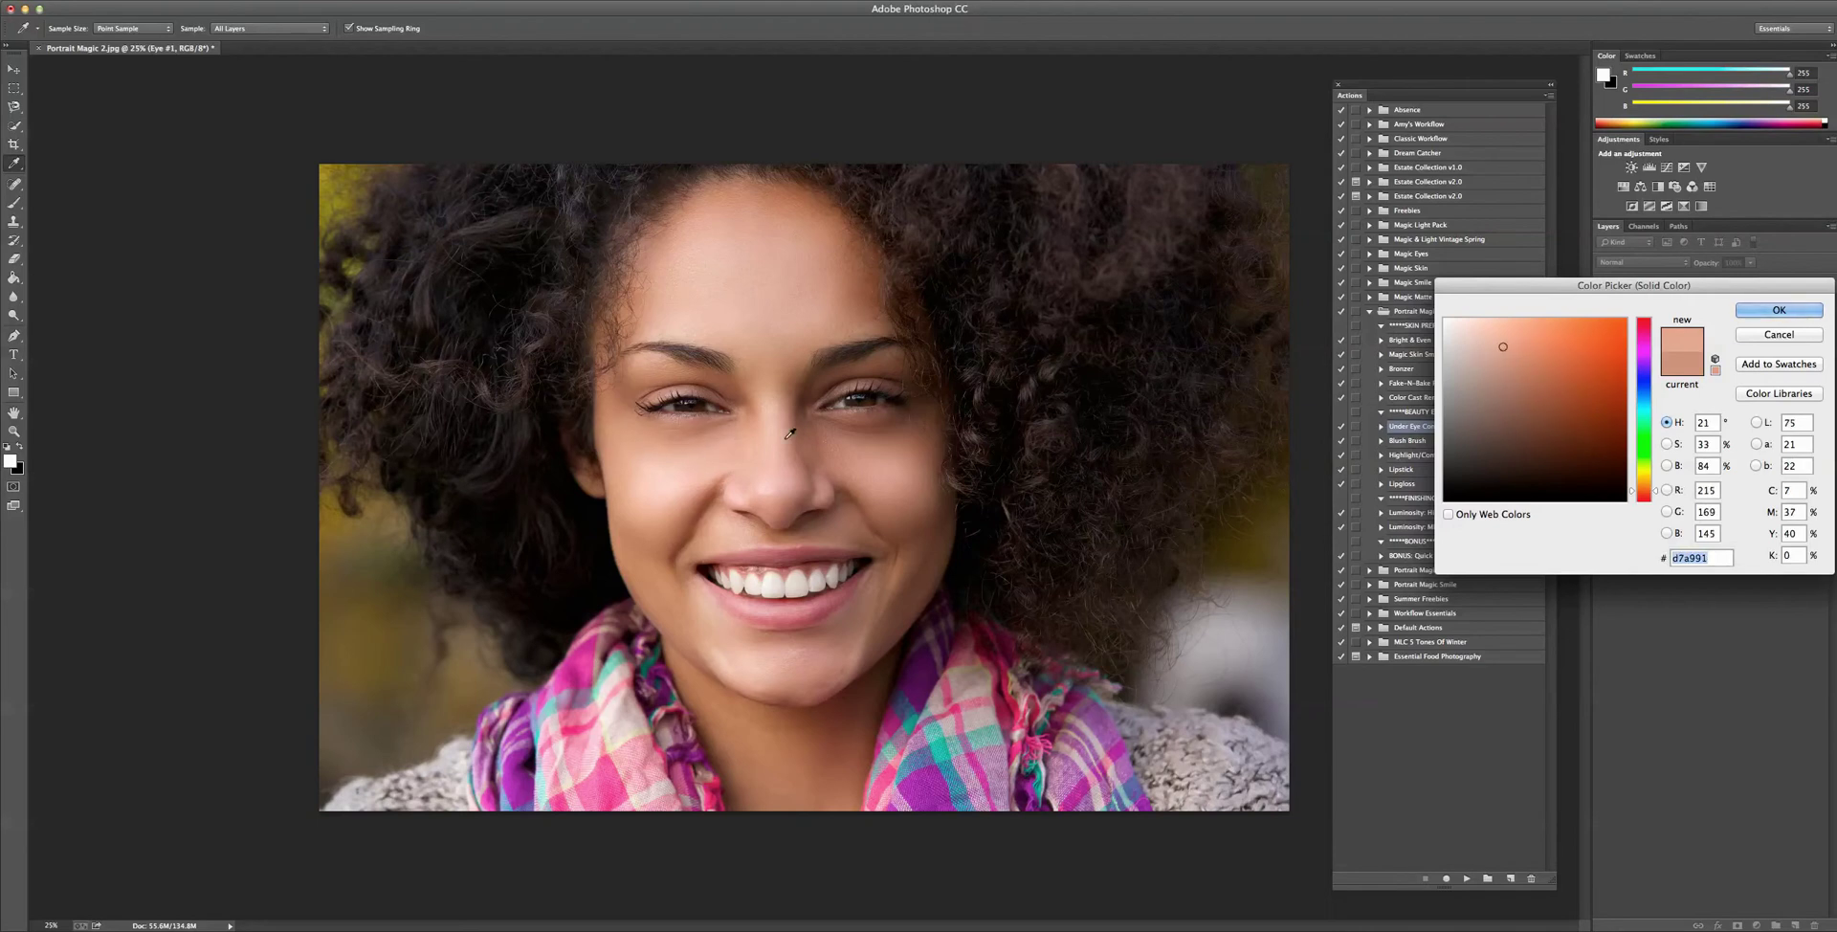
{"action": "left_click", "coordinate": [1757, 313]}
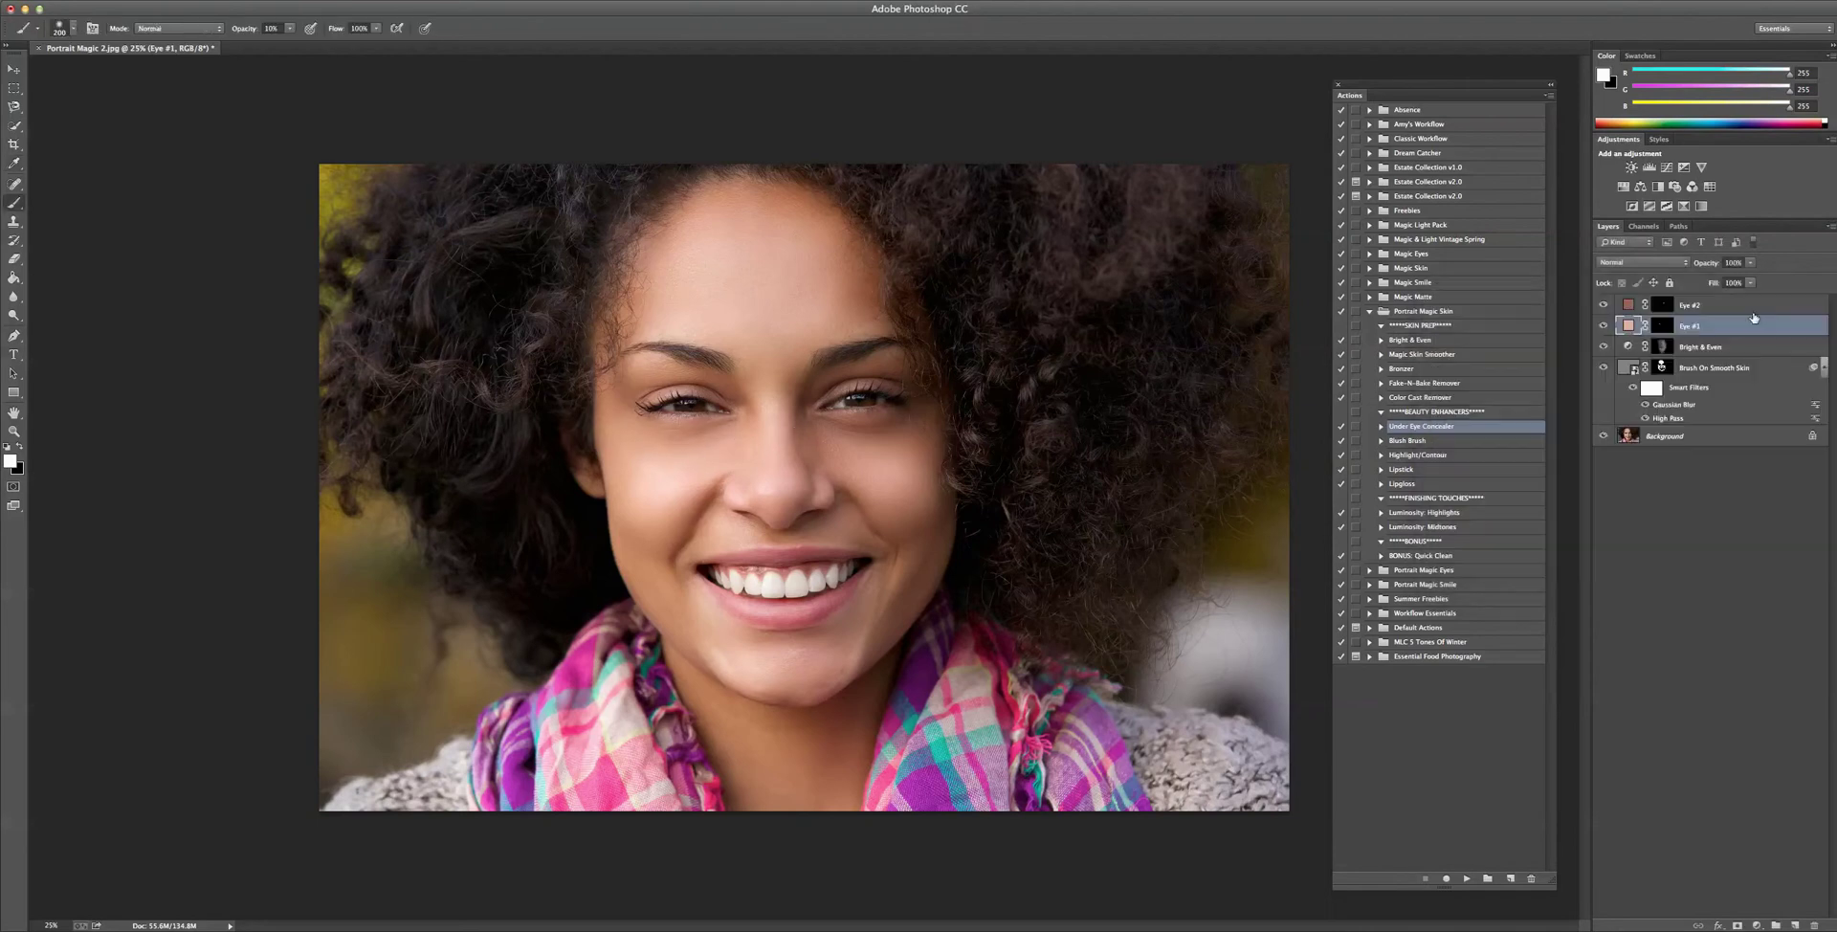
Compare the original Background alone against the retouched portrait, then restore all layers
{"action": "left_click", "coordinate": [1604, 438], "text": "alt"}
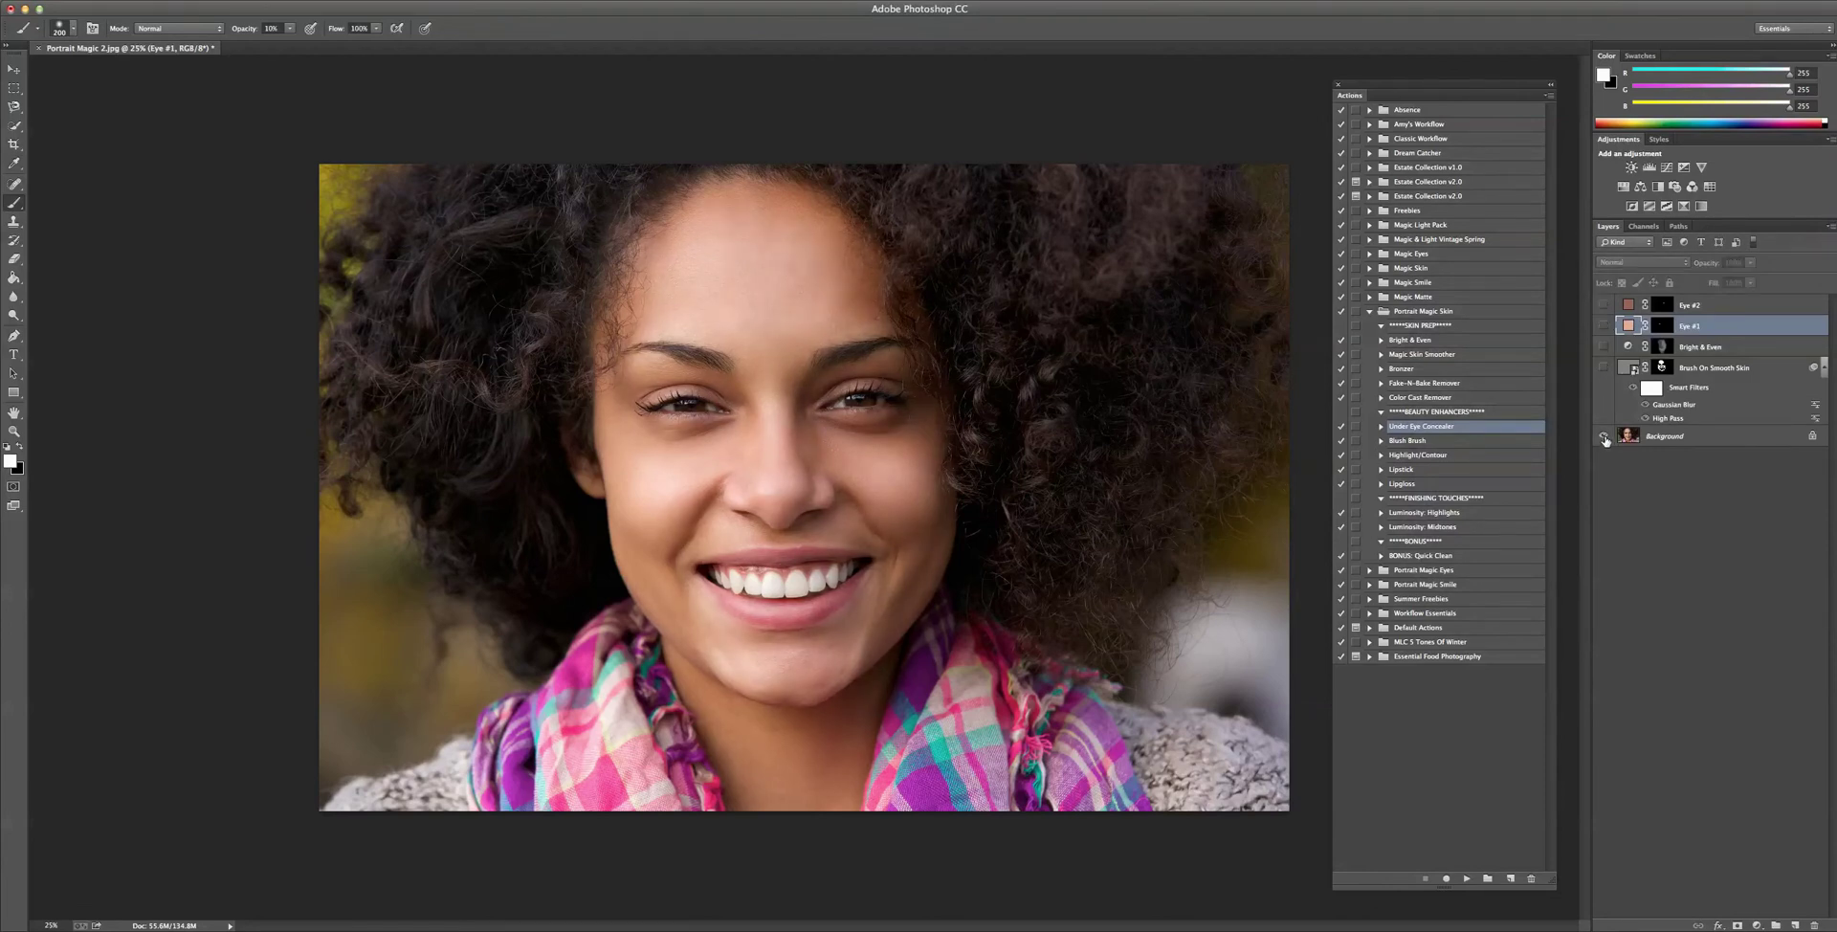
{"action": "left_click", "coordinate": [1605, 437], "text": "alt"}
{"action": "left_click", "coordinate": [1605, 437], "text": "alt"}
{"action": "left_click", "coordinate": [1605, 438], "text": "alt"}
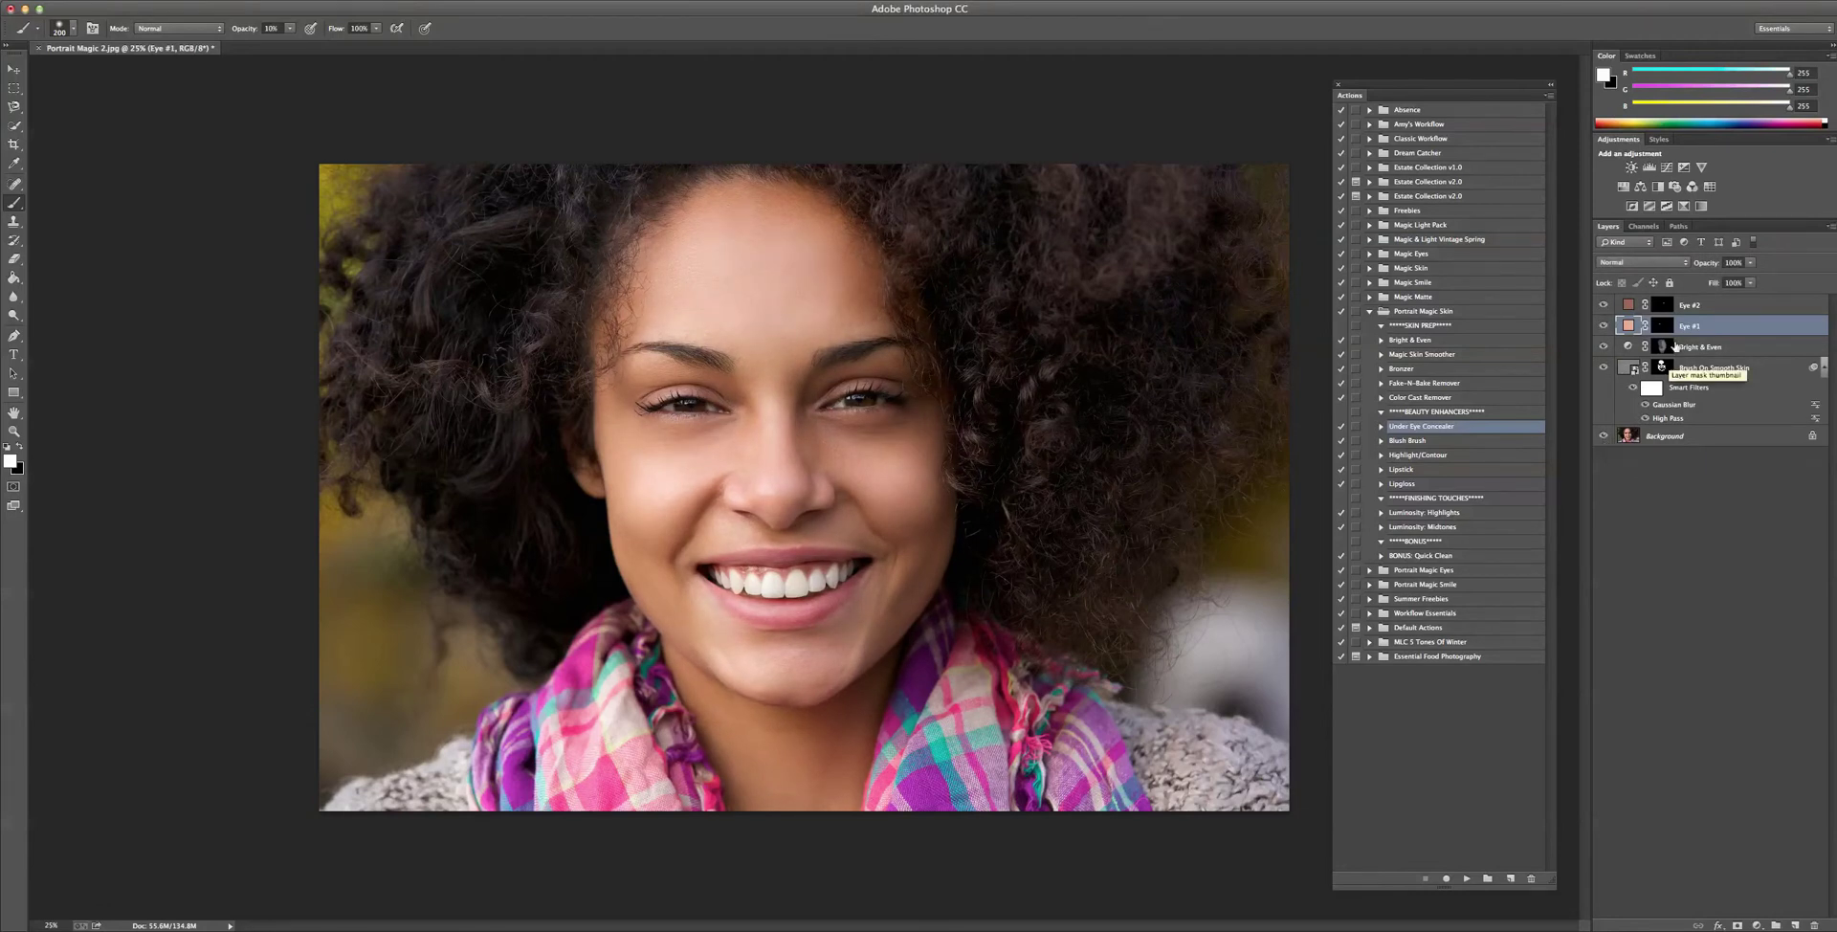
Run the Blush Brush action to add a blush layer above Eye #2
{"action": "left_click", "coordinate": [1684, 313]}
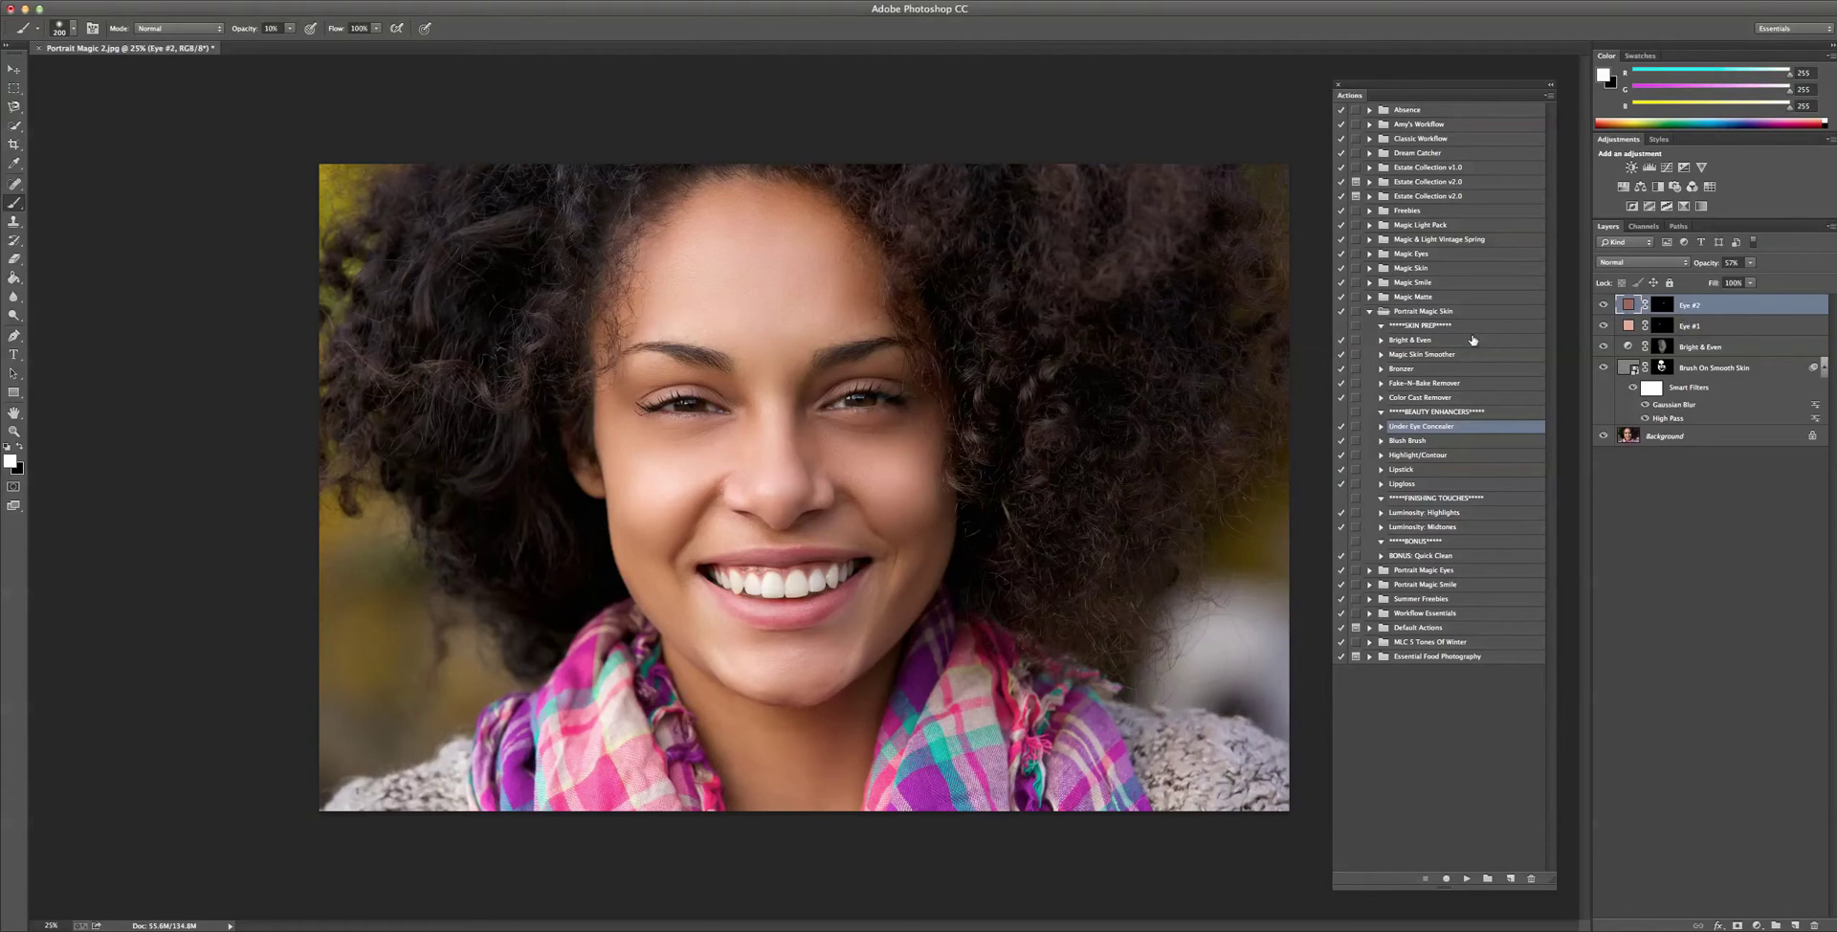
{"action": "left_click", "coordinate": [1401, 443]}
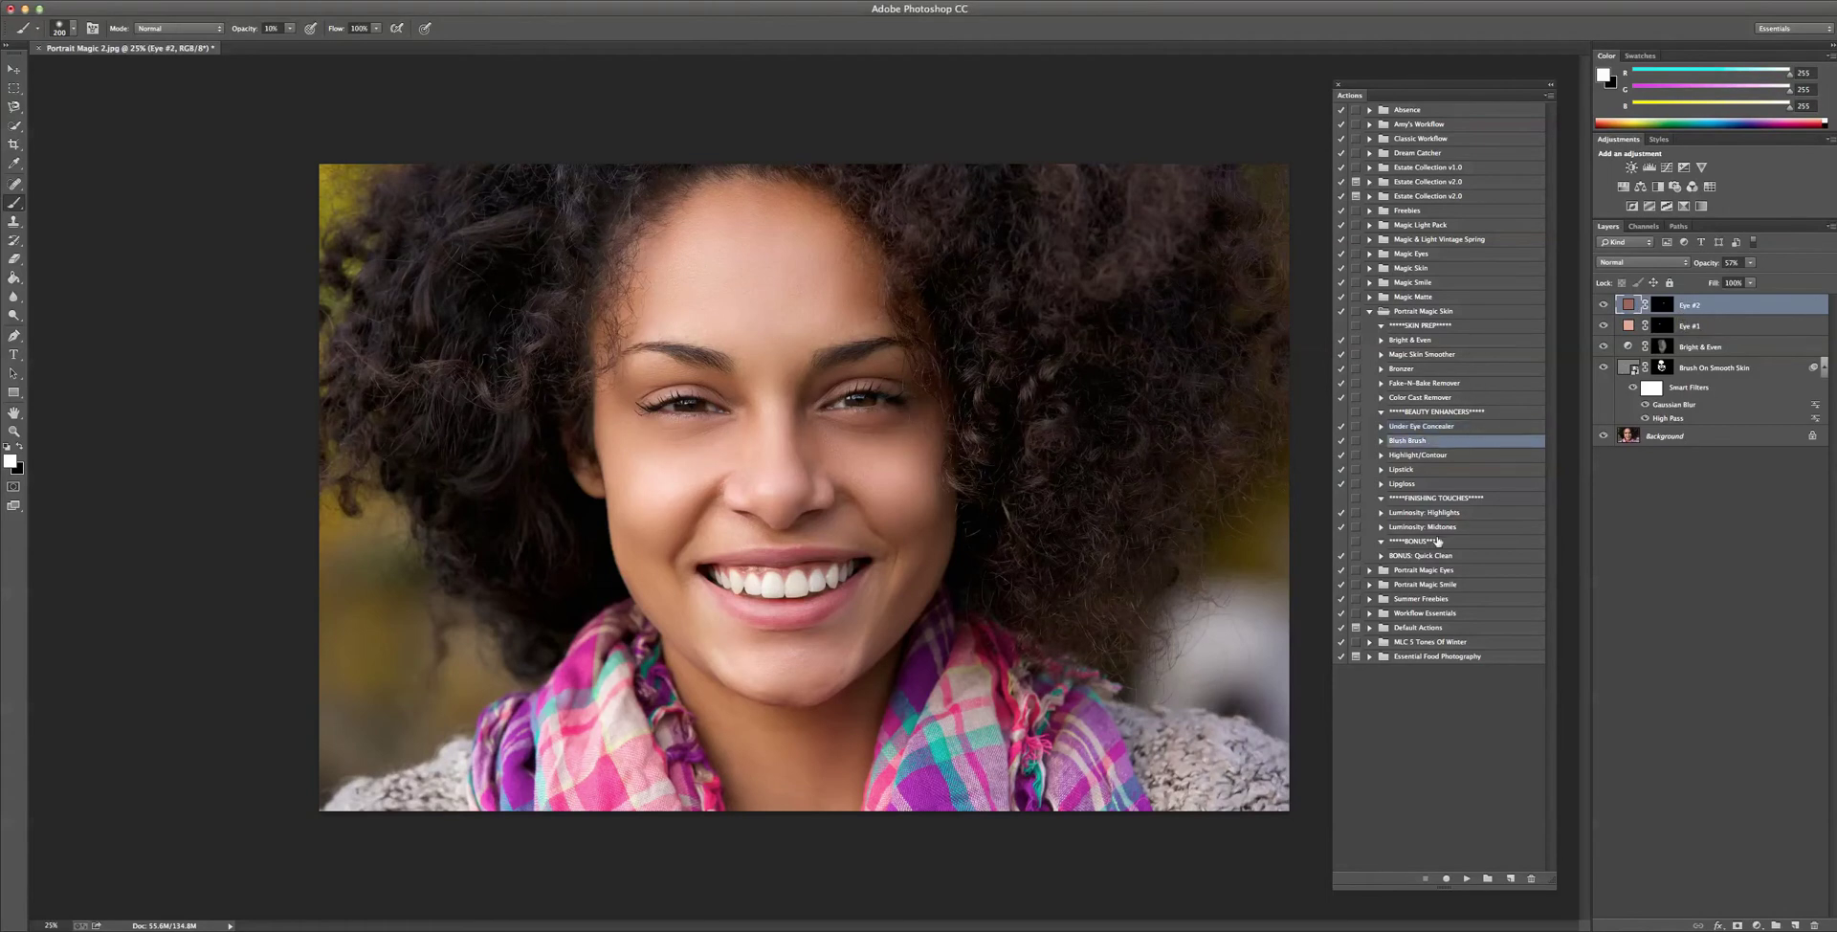
{"action": "left_click", "coordinate": [1465, 877]}
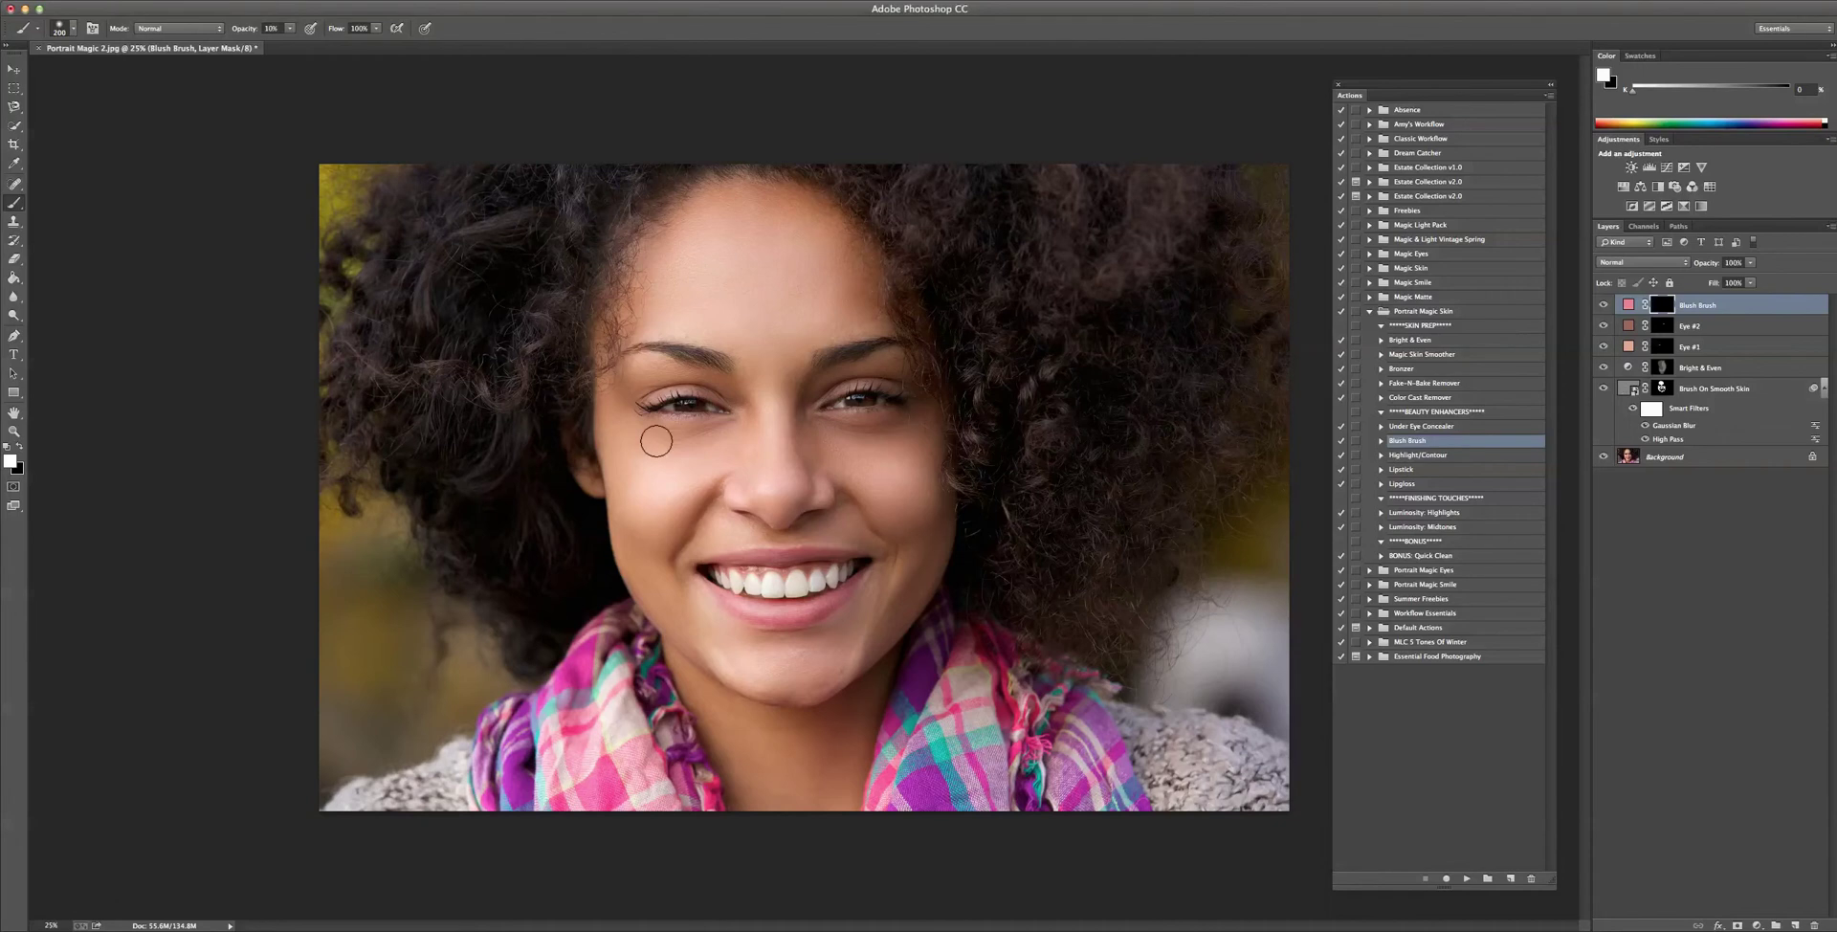
Paint faint blush on both cheeks with a 500-pixel, low-opacity brush
{"action": "left_click_drag", "start_coordinate": [656, 474], "coordinate": [659, 482]}
{"action": "left_click_drag", "start_coordinate": [290, 28], "coordinate": [293, 45]}
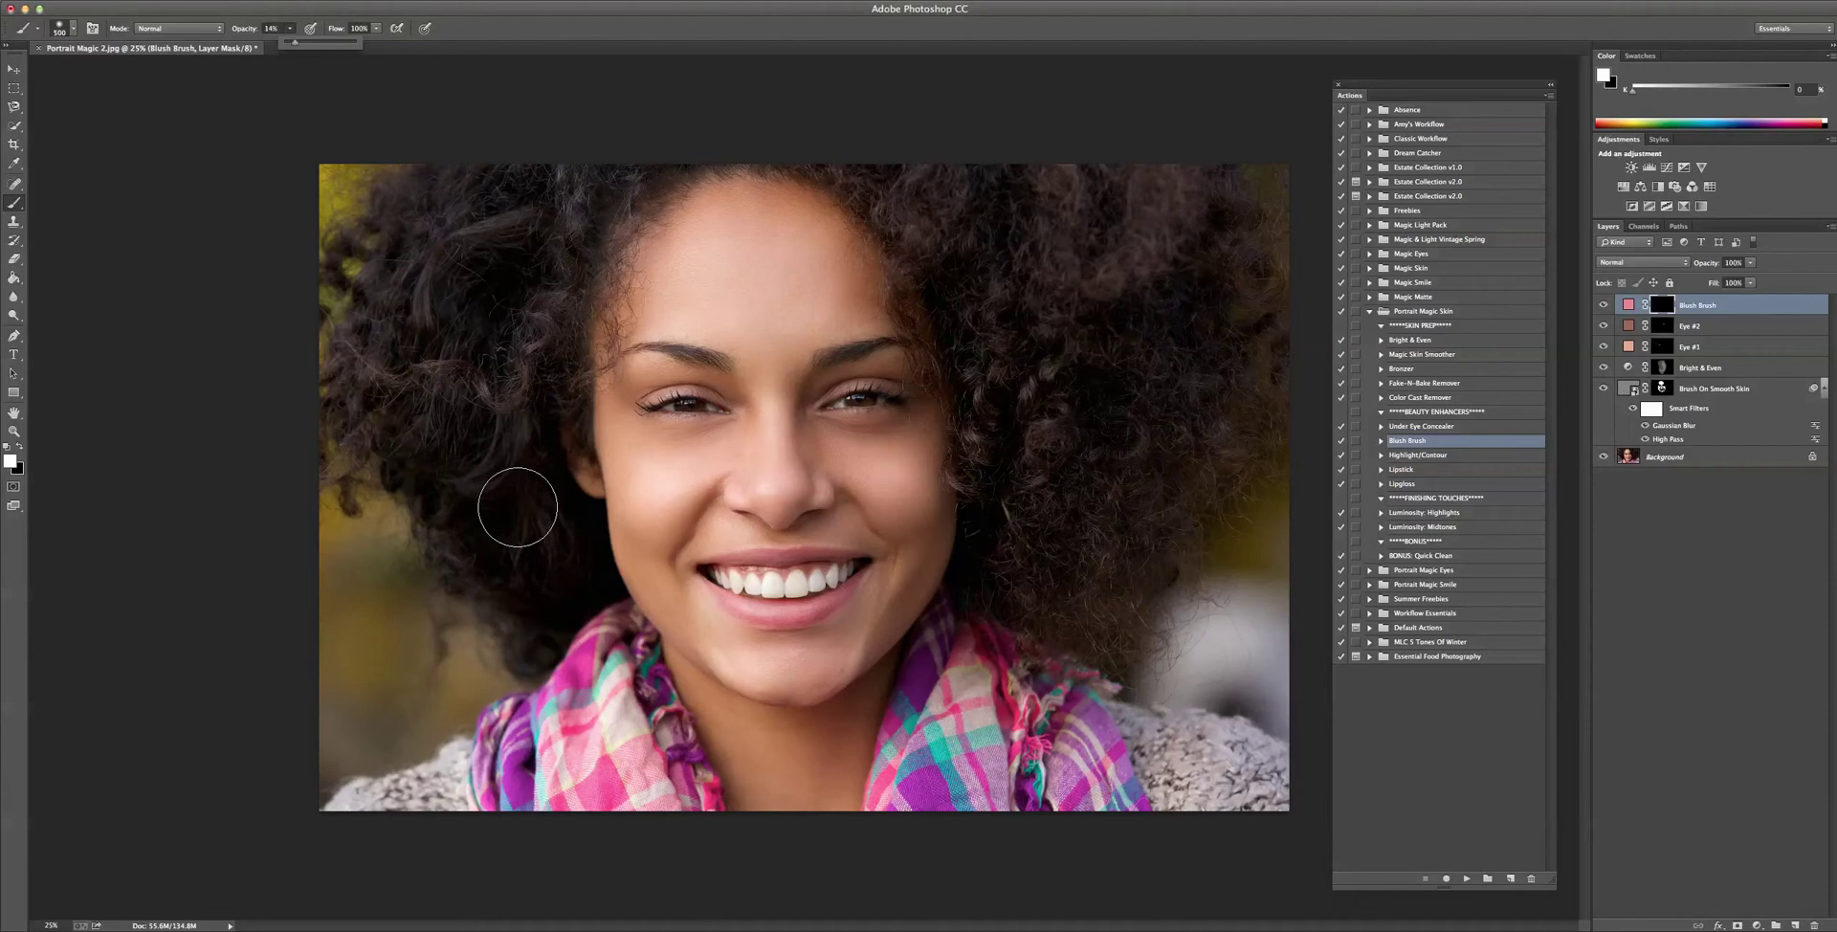
{"action": "mouse_move", "coordinate": [662, 485]}
{"action": "left_mouse_down"}
{"action": "mouse_move", "coordinate": [647, 463]}
{"action": "mouse_move", "coordinate": [653, 498]}
{"action": "mouse_move", "coordinate": [677, 484]}
{"action": "left_mouse_up"}
{"action": "left_click_drag", "start_coordinate": [882, 472], "coordinate": [894, 449]}
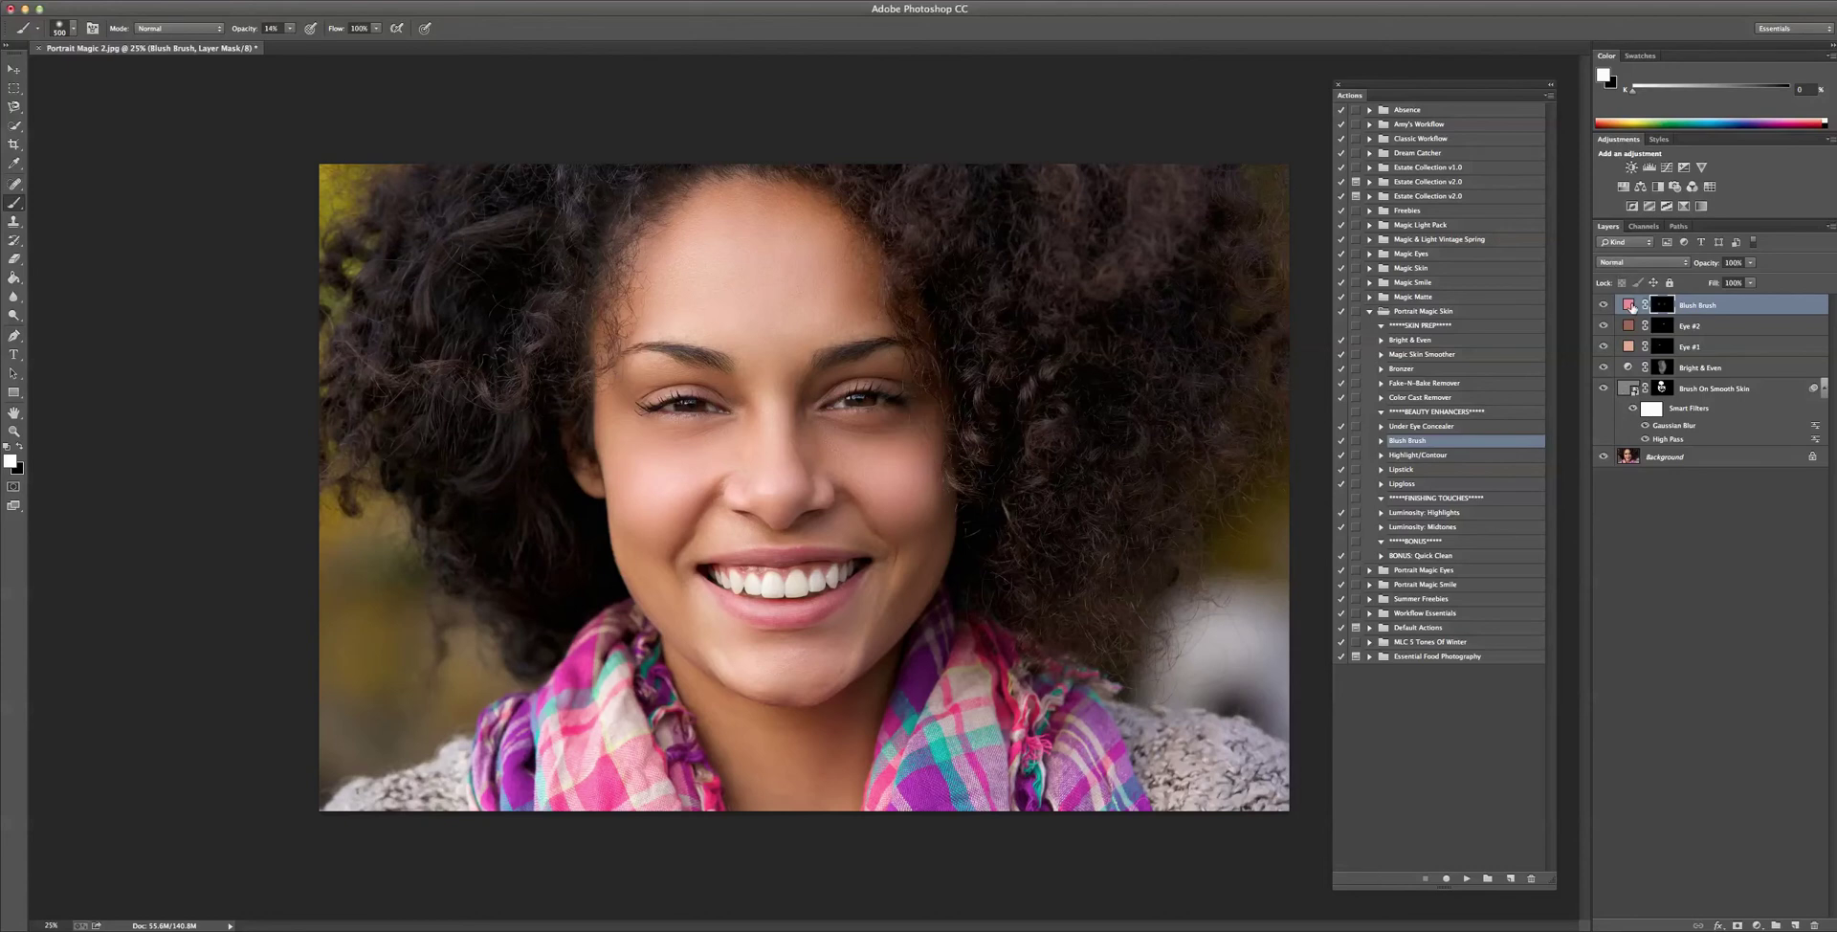
{"action": "double_click", "coordinate": [1632, 307]}
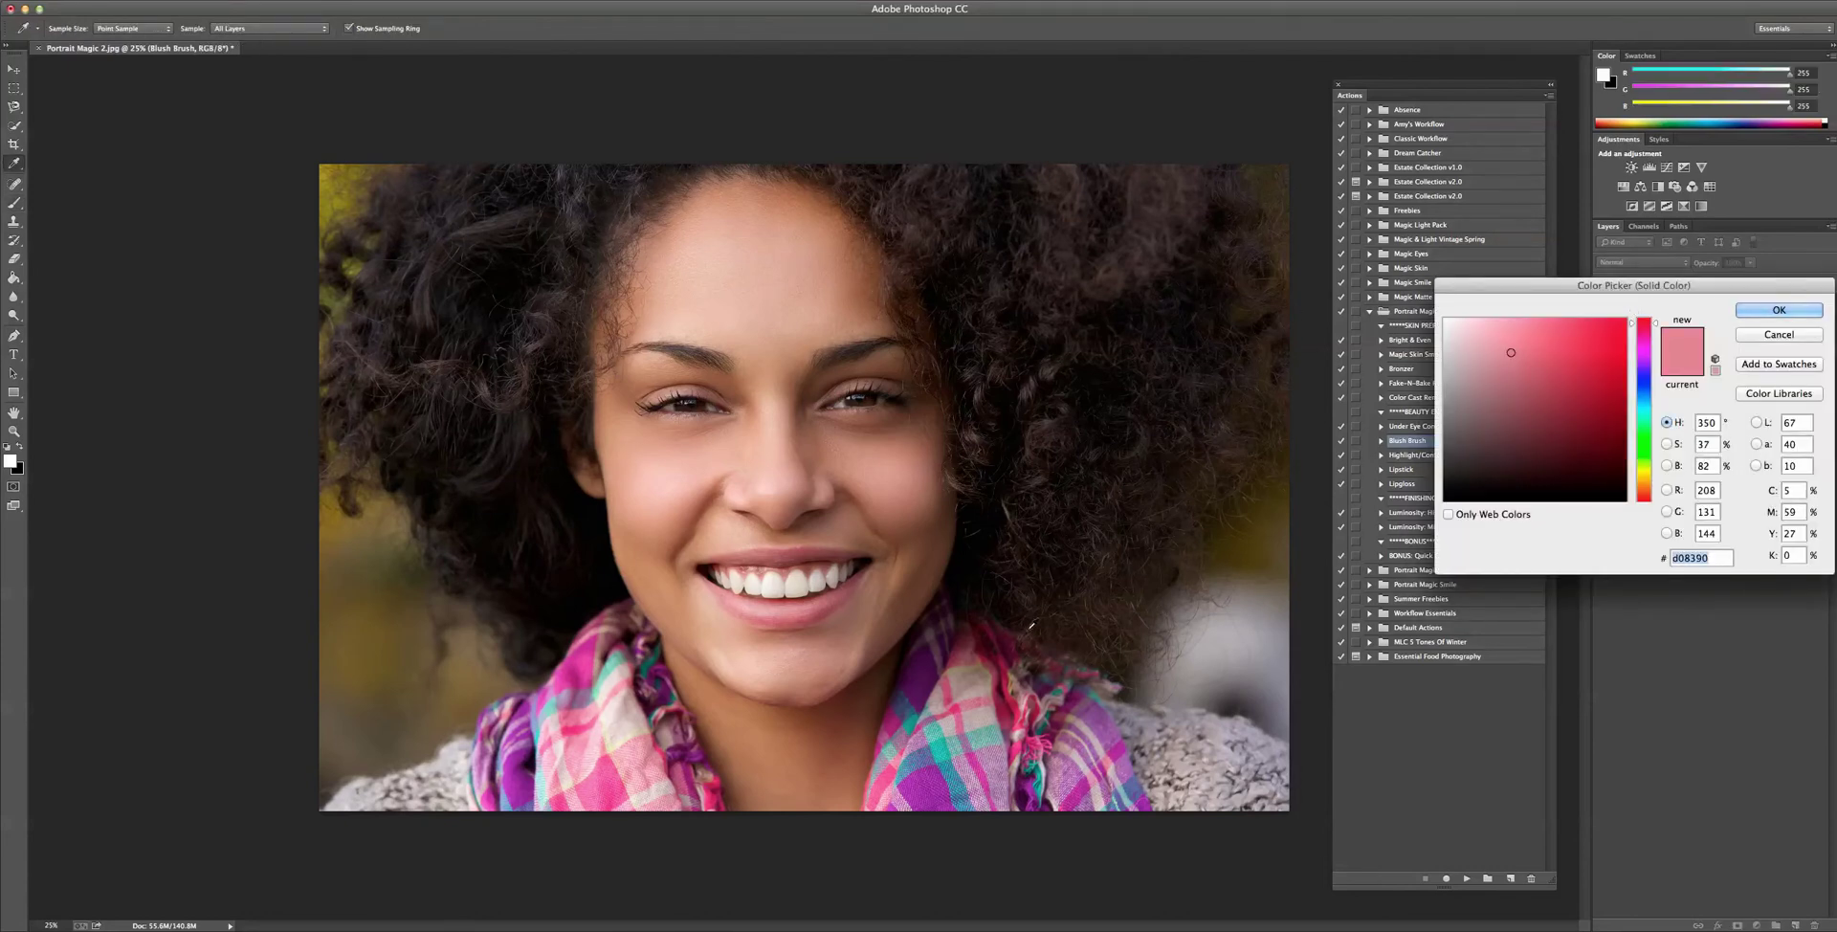
Recolour the blush to the scarf's pink (db2a78) and set the layer opacity to 100%
{"action": "left_click", "coordinate": [614, 796]}
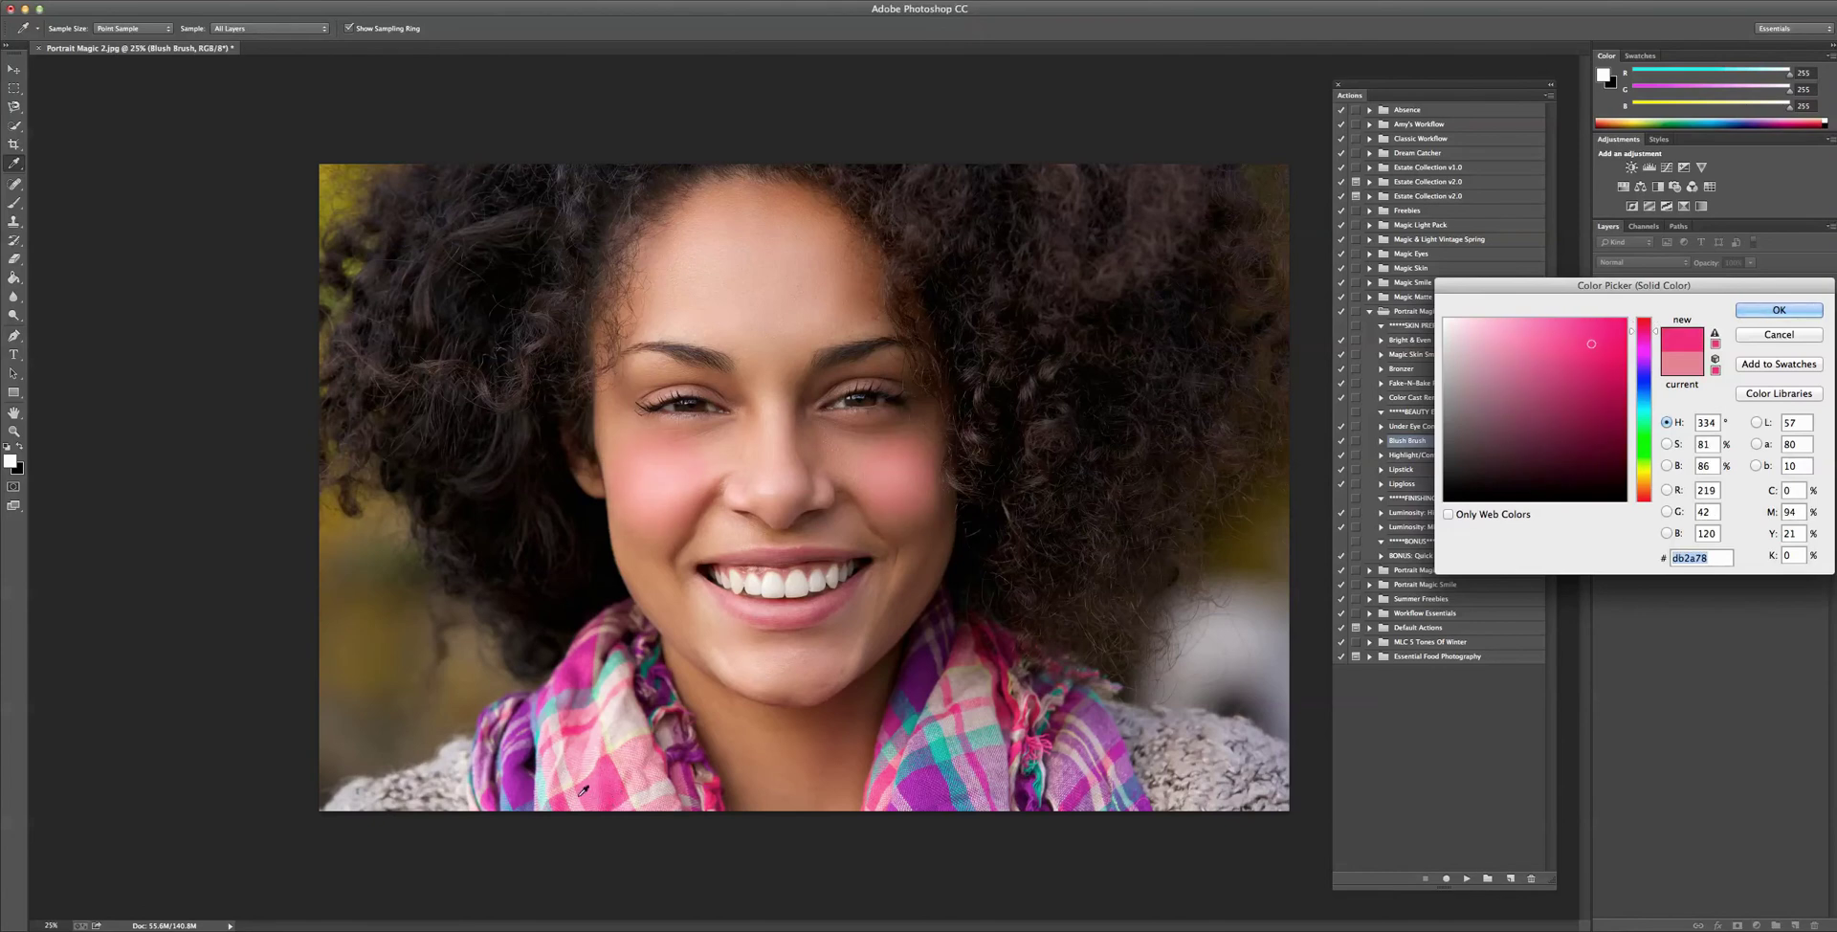
{"action": "left_click", "coordinate": [1760, 308]}
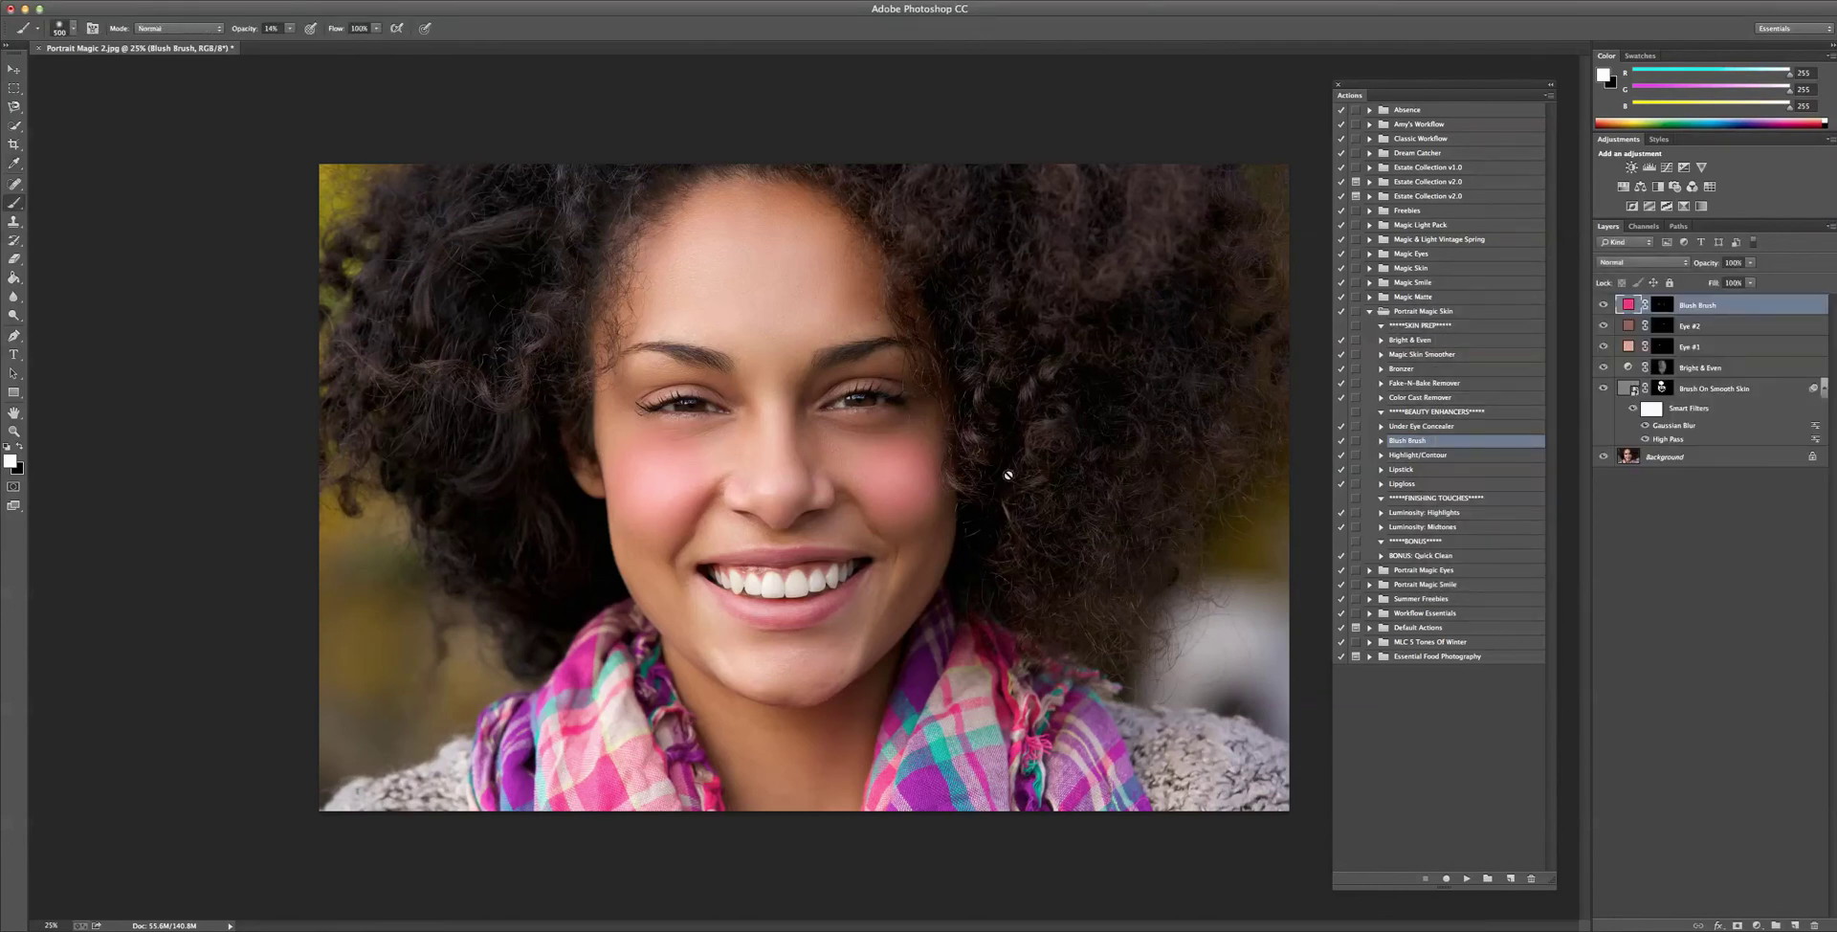
{"action": "left_click", "coordinate": [1750, 262]}
{"action": "left_click_drag", "start_coordinate": [1754, 276], "coordinate": [1681, 285]}
{"action": "left_click_drag", "start_coordinate": [1713, 276], "coordinate": [1758, 274]}
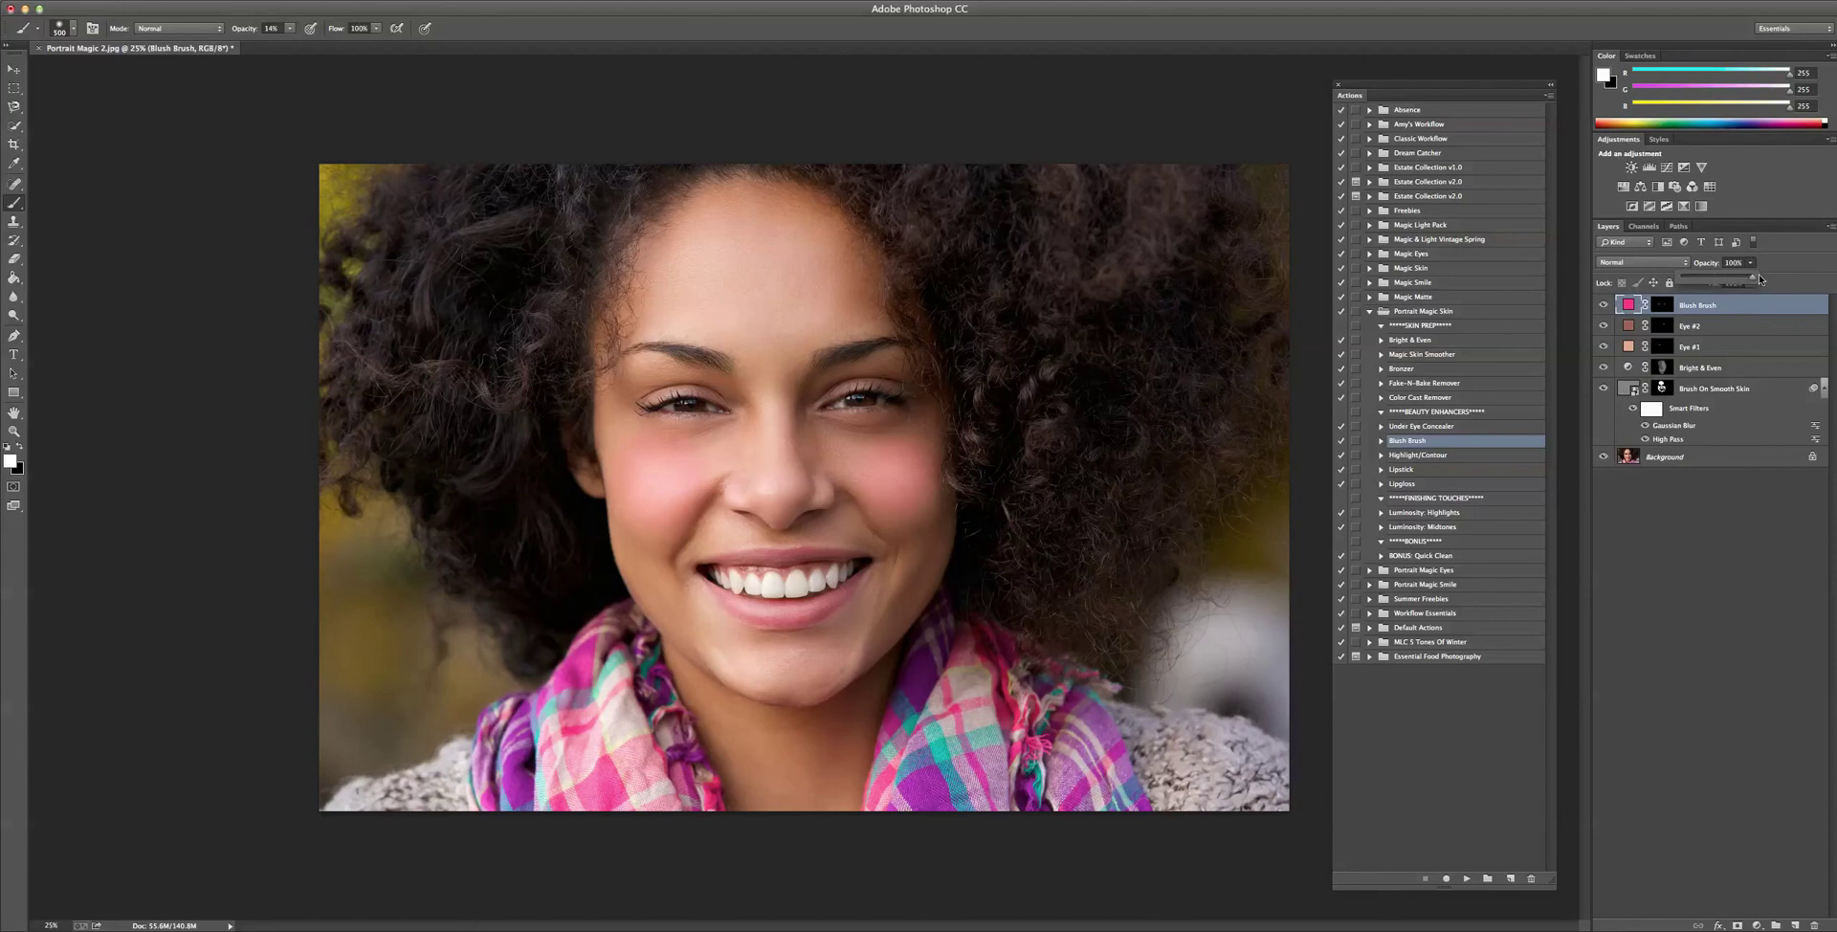
Try Overlay, then set the Blush Brush layer's blend mode to Soft Light
{"action": "left_click", "coordinate": [1661, 264]}
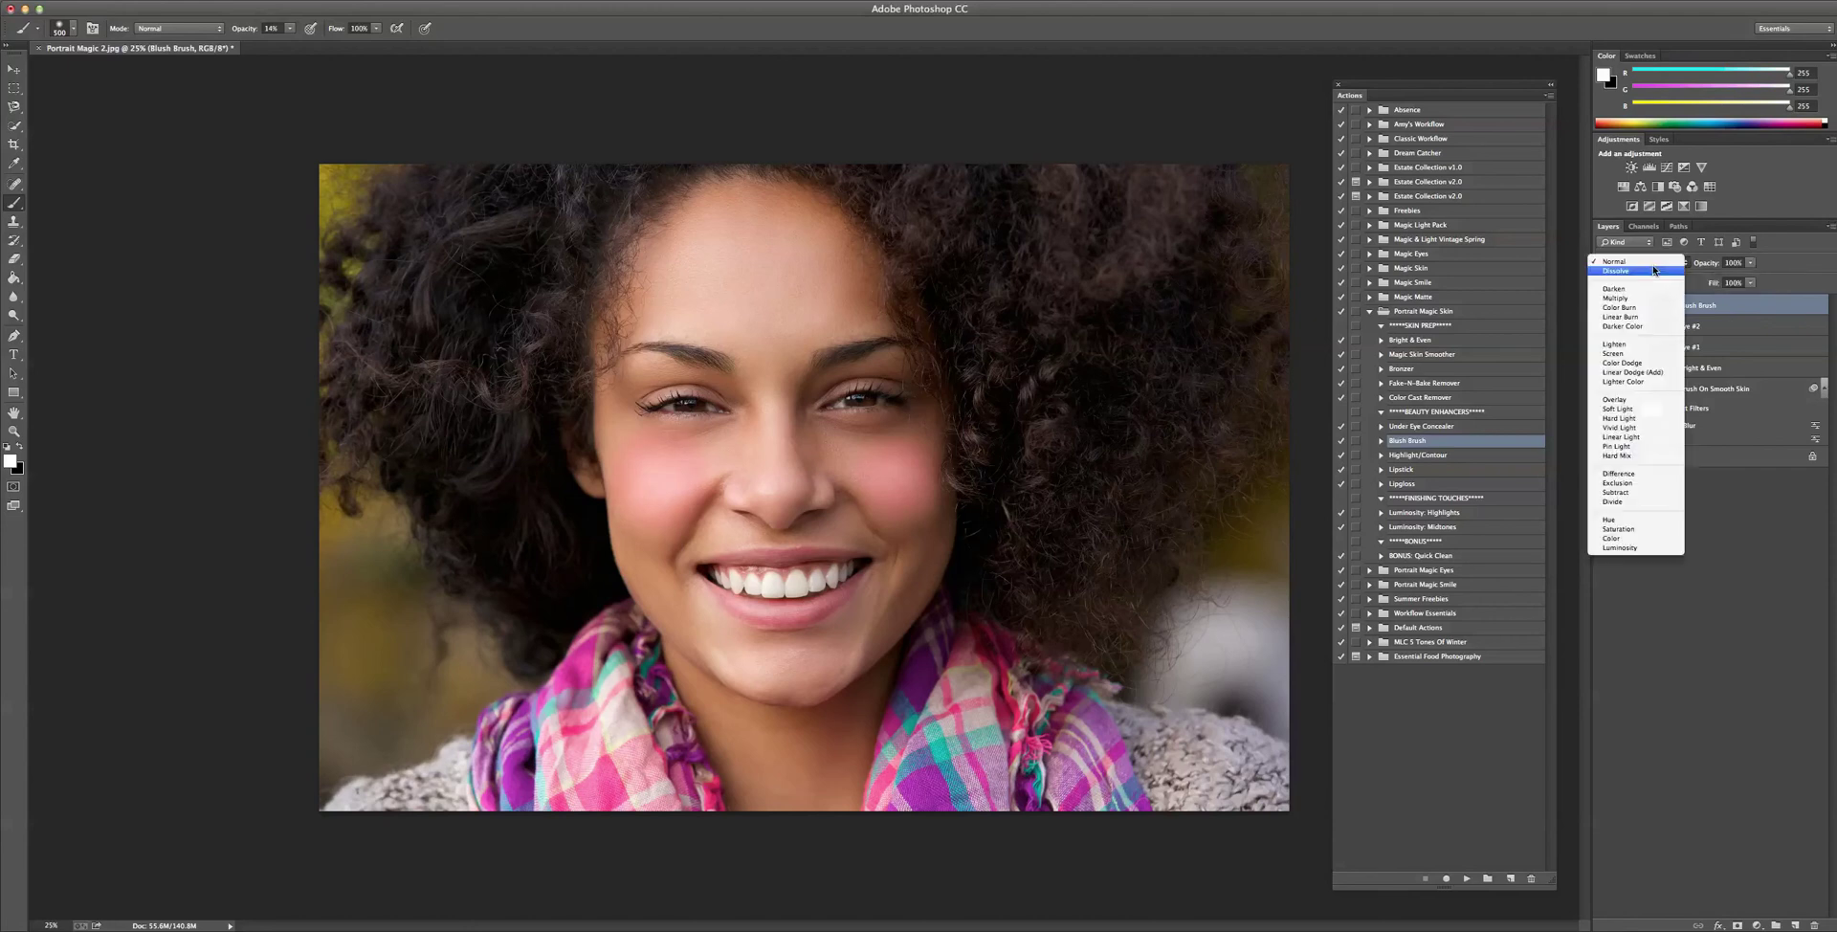
{"action": "left_click", "coordinate": [1655, 400]}
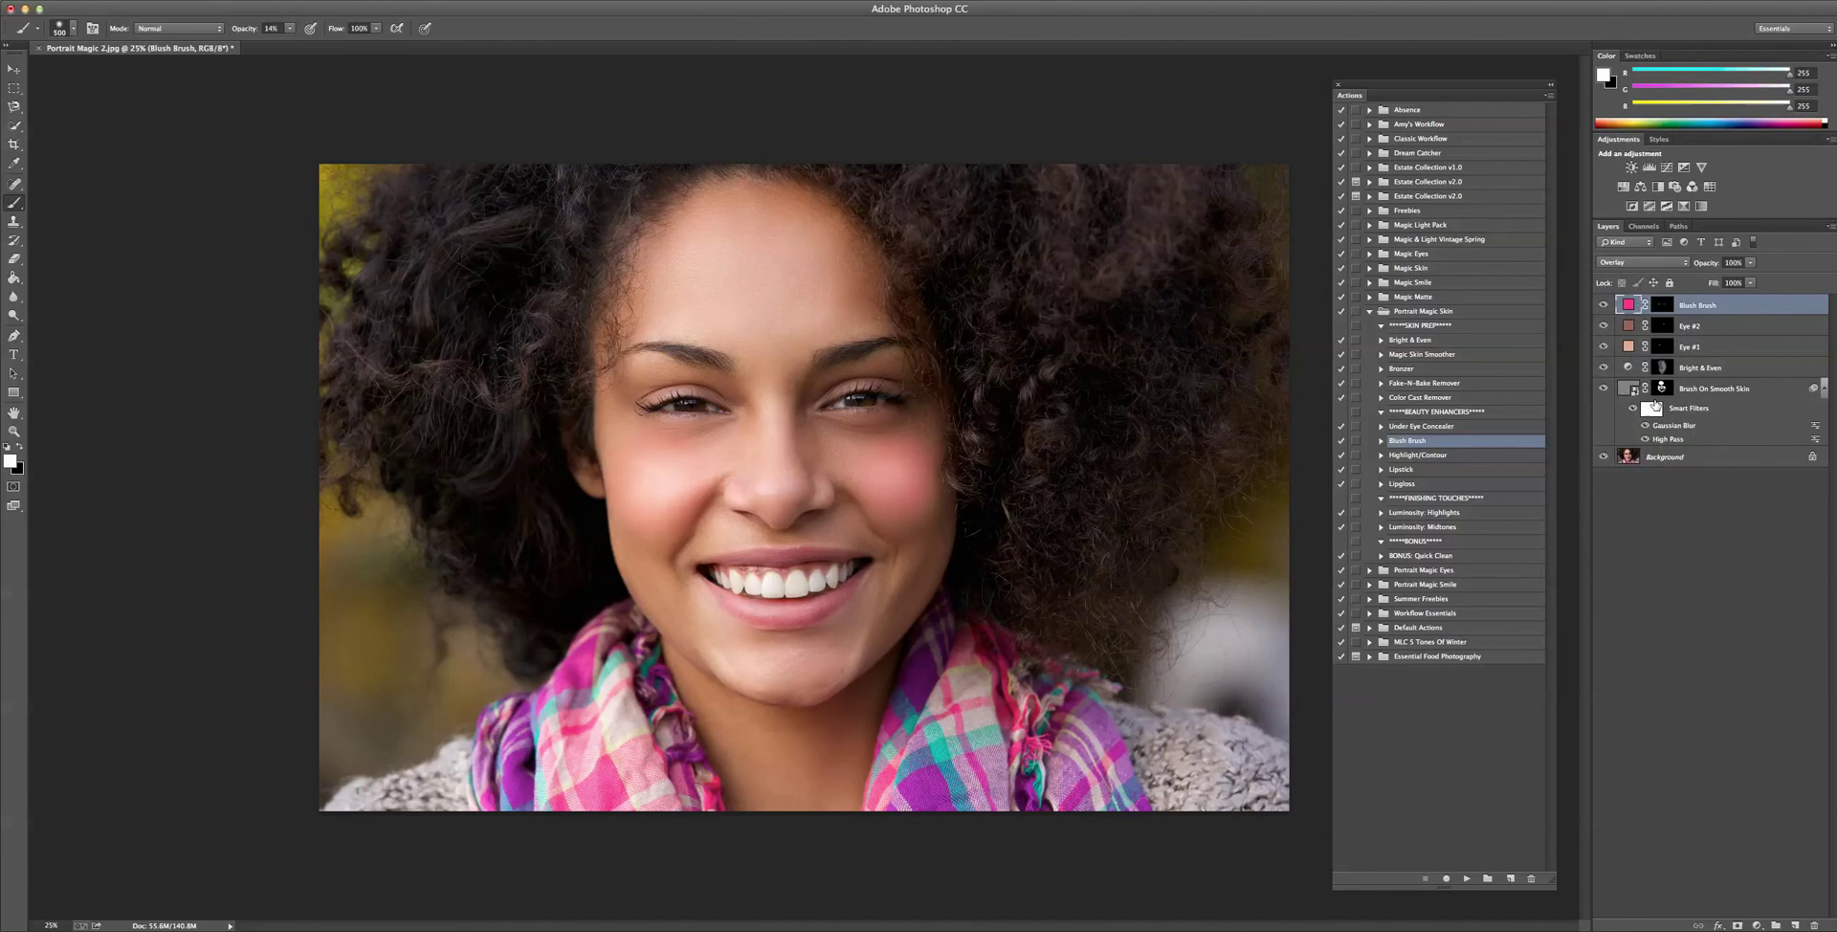
{"action": "left_click", "coordinate": [1652, 264]}
{"action": "left_click", "coordinate": [1646, 272]}
Set the blush layer opacity to about 69% and toggle its visibility to compare
{"action": "left_click", "coordinate": [1750, 282]}
{"action": "left_click_drag", "start_coordinate": [1754, 281], "coordinate": [1683, 282]}
{"action": "left_click_drag", "start_coordinate": [1682, 280], "coordinate": [1731, 279]}
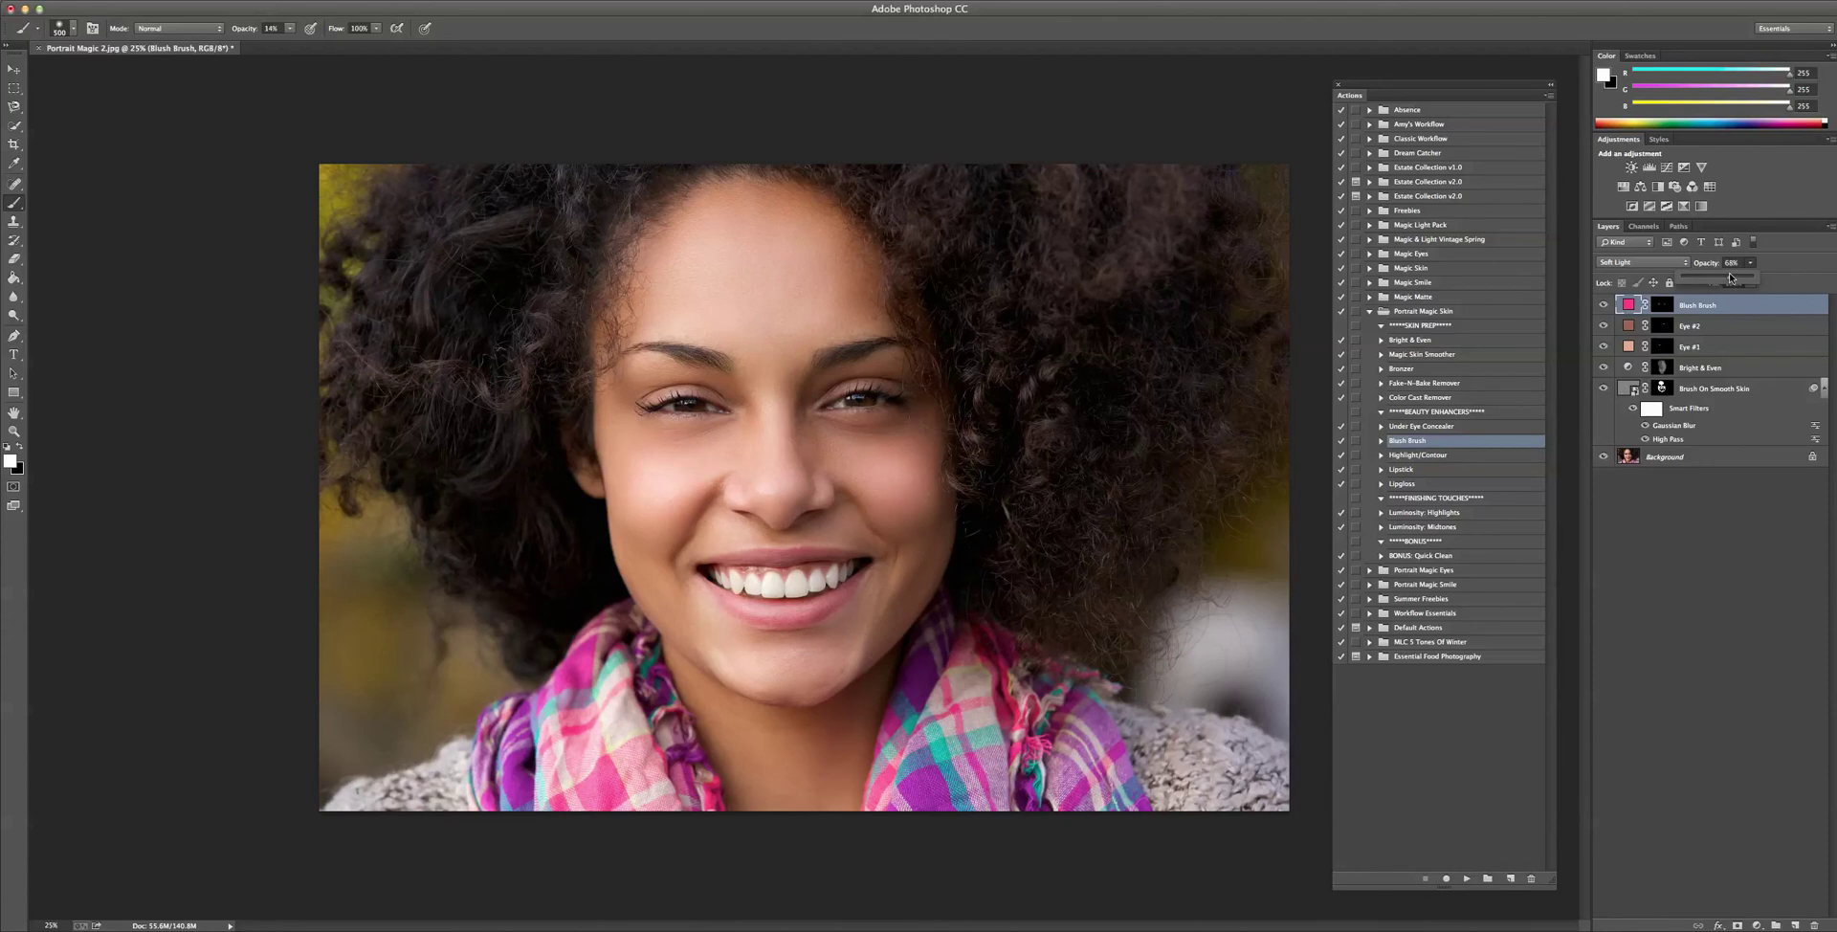
{"action": "left_click_drag", "start_coordinate": [1731, 279], "coordinate": [1731, 278]}
{"action": "left_click", "coordinate": [1605, 306]}
{"action": "left_click", "coordinate": [1605, 305]}
{"action": "left_click", "coordinate": [1605, 305]}
{"action": "left_click", "coordinate": [1605, 306]}
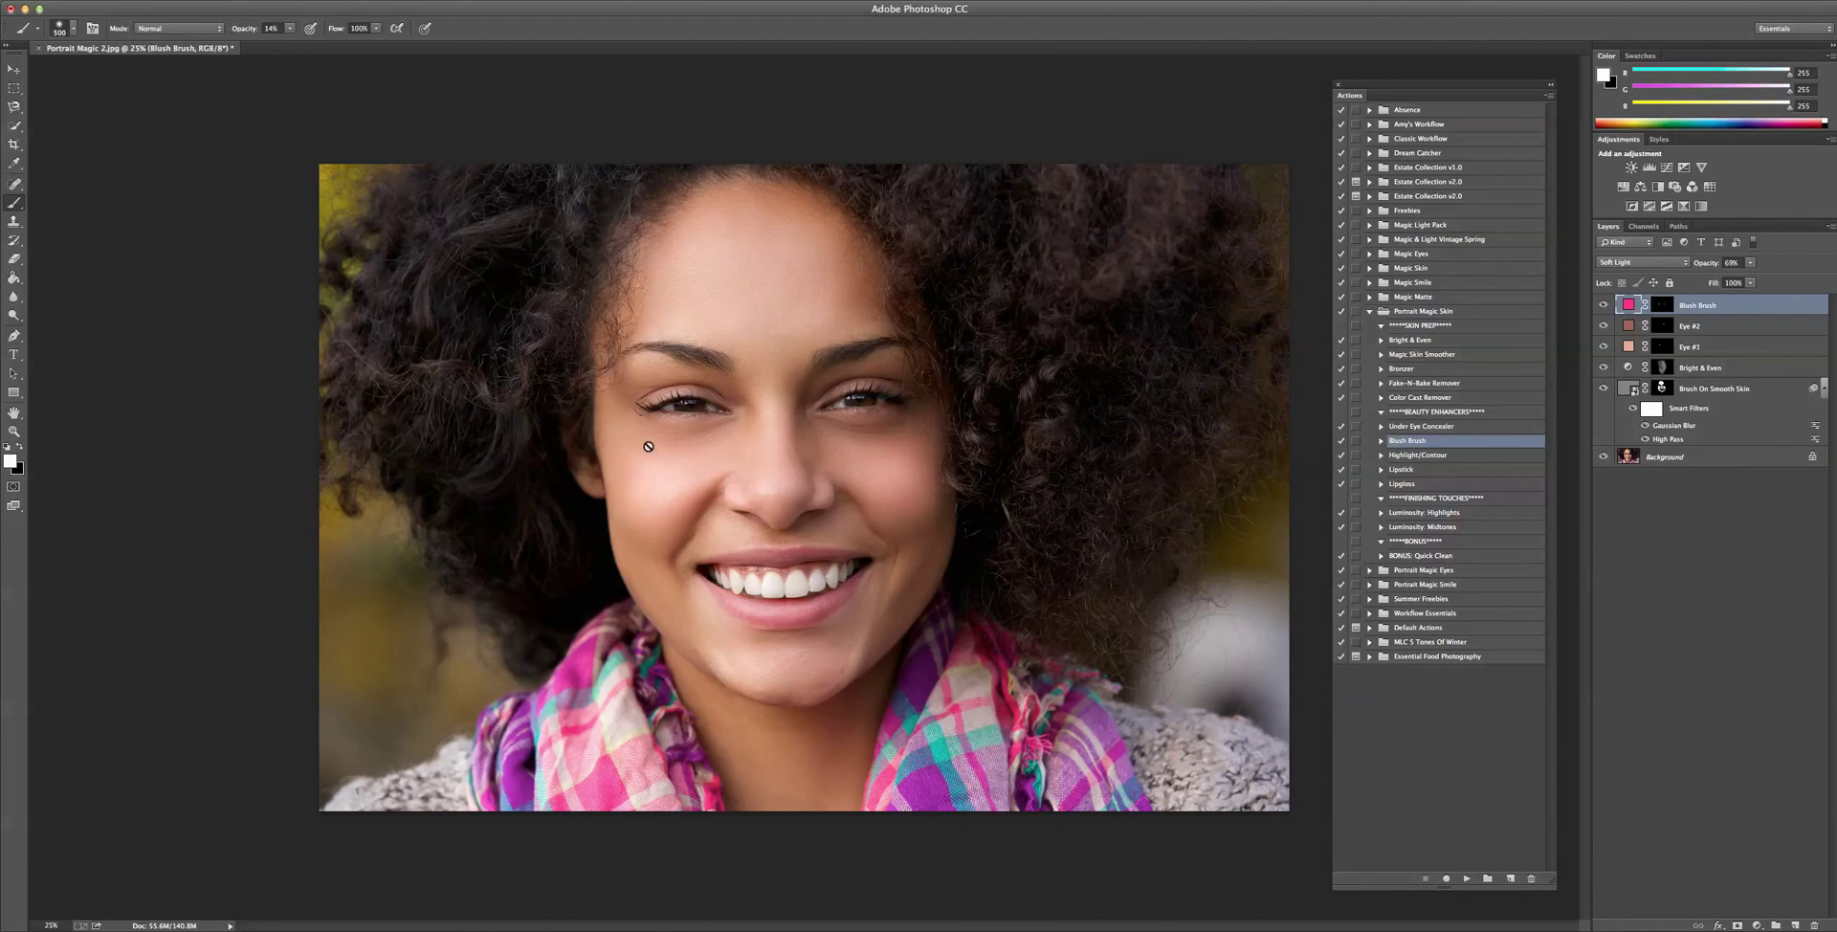
Target the Blush Brush mask with black as foreground colour and a 200-pixel brush
{"action": "left_click", "coordinate": [1660, 307]}
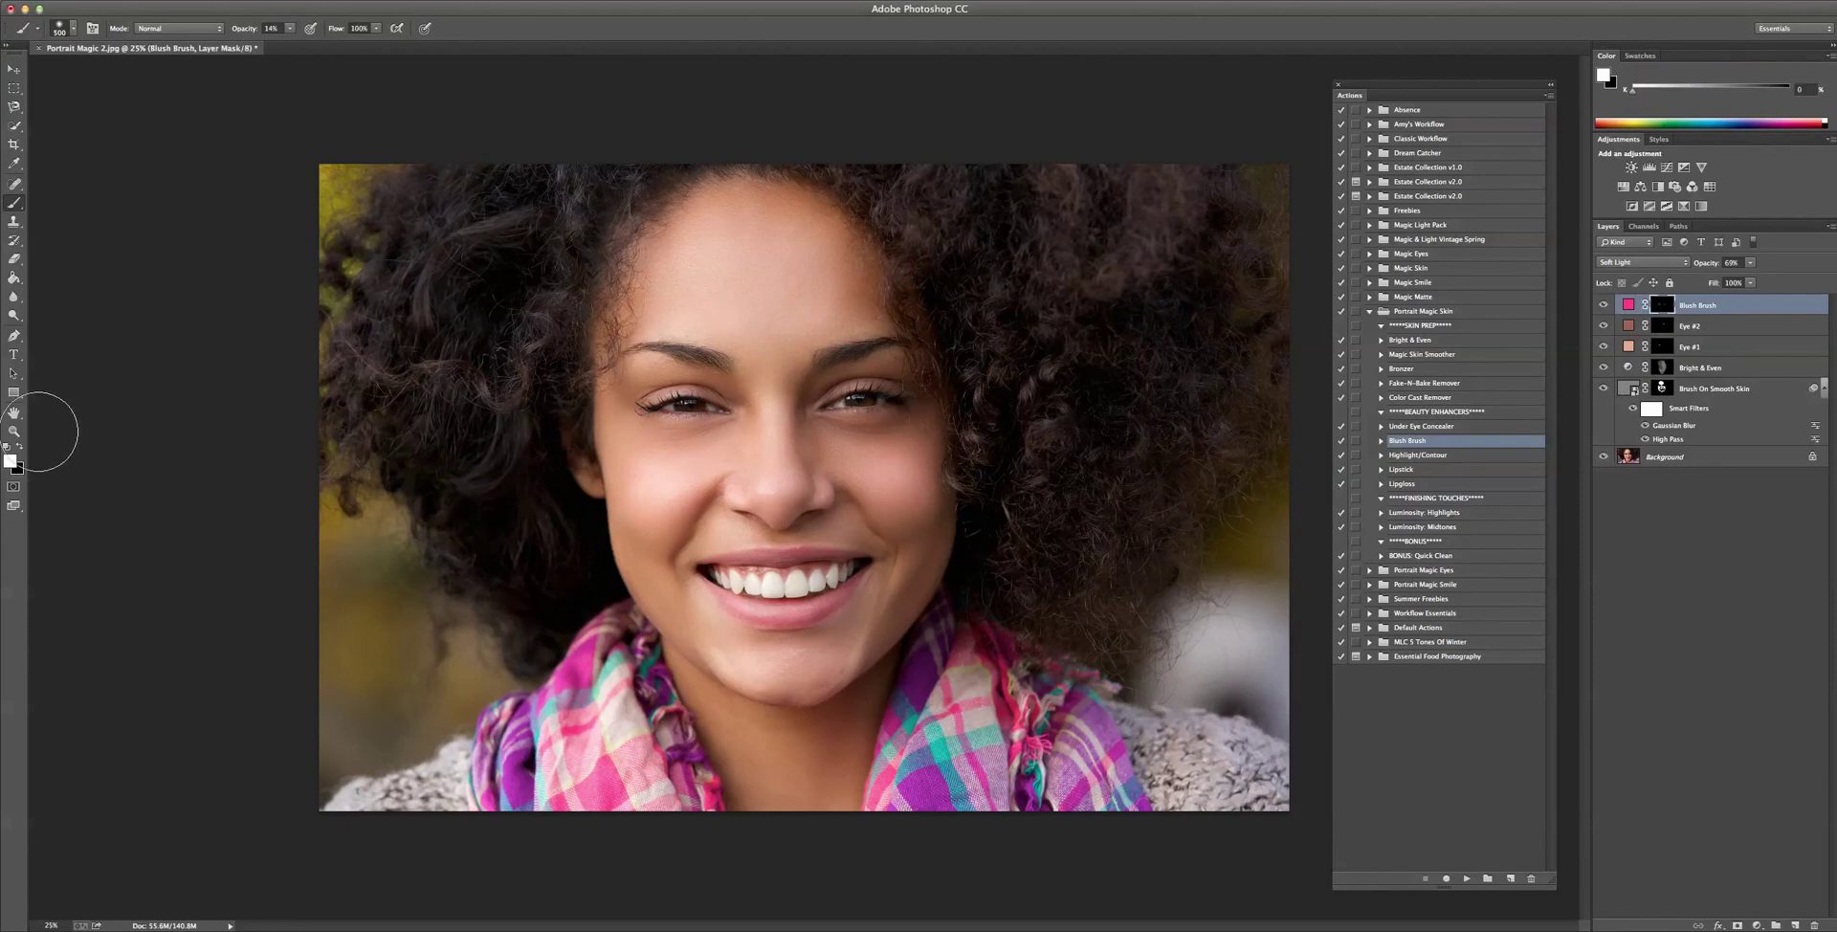
{"action": "left_click", "coordinate": [20, 448]}
{"action": "key", "text": "bracketleft"}
{"action": "key", "text": "bracketleft"}
{"action": "key", "text": "bracketleft"}
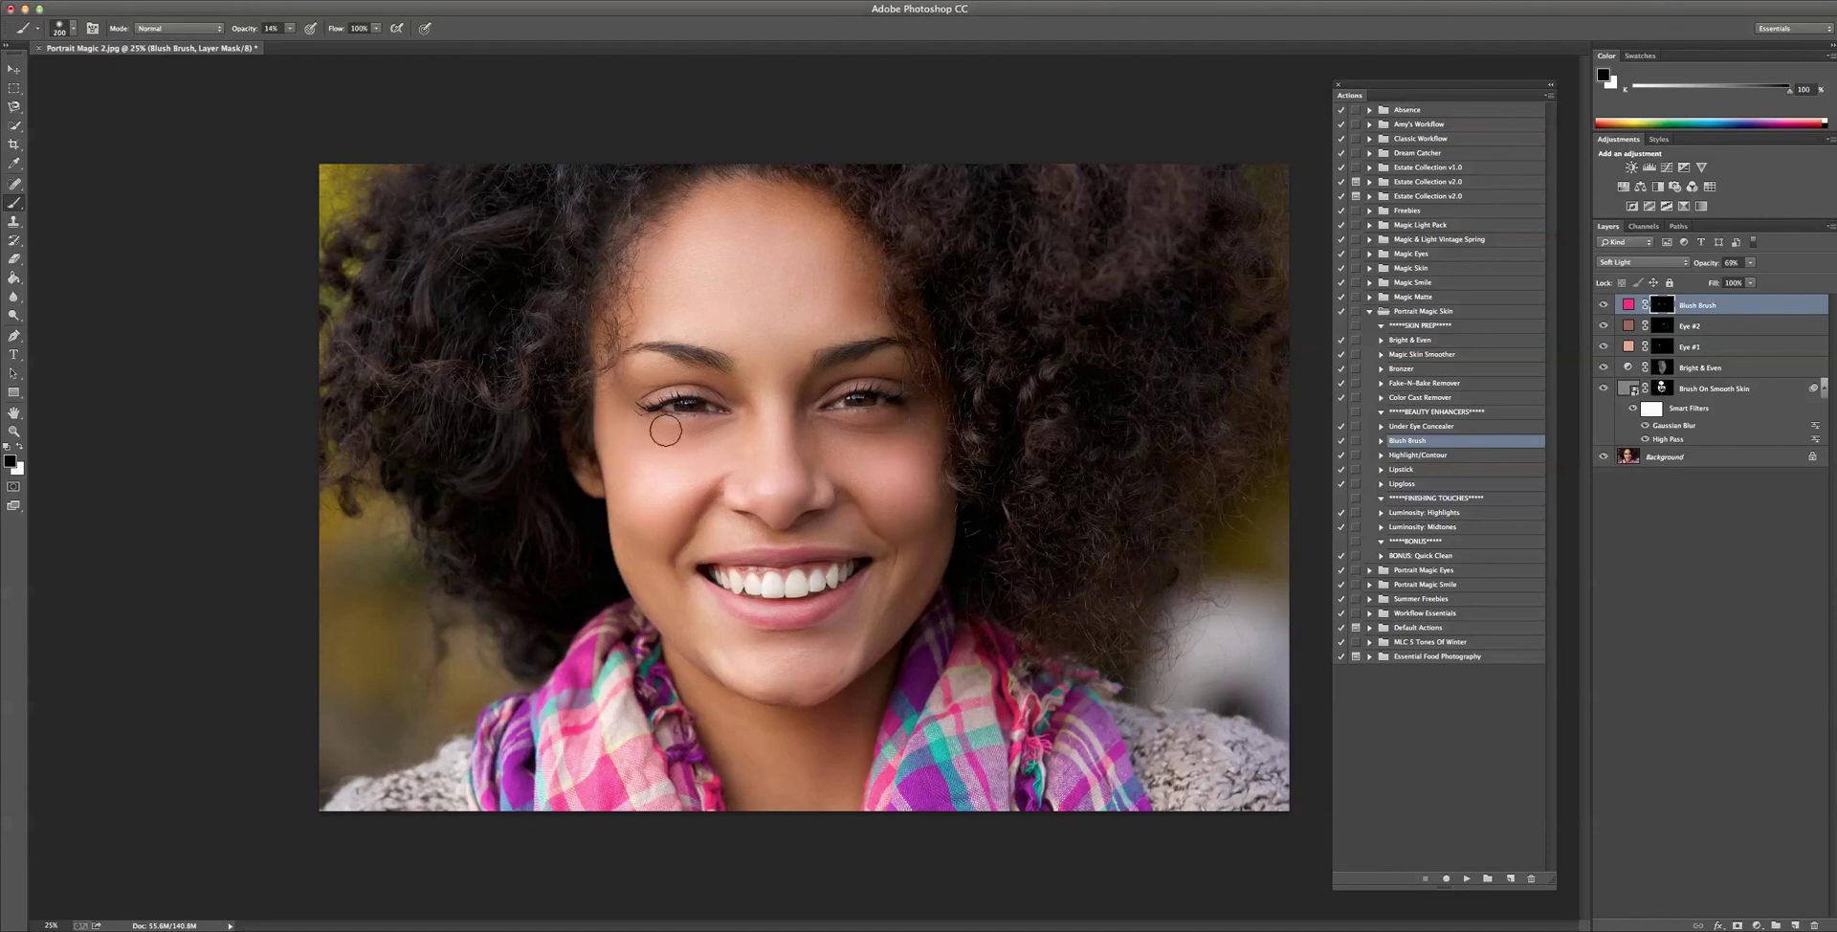